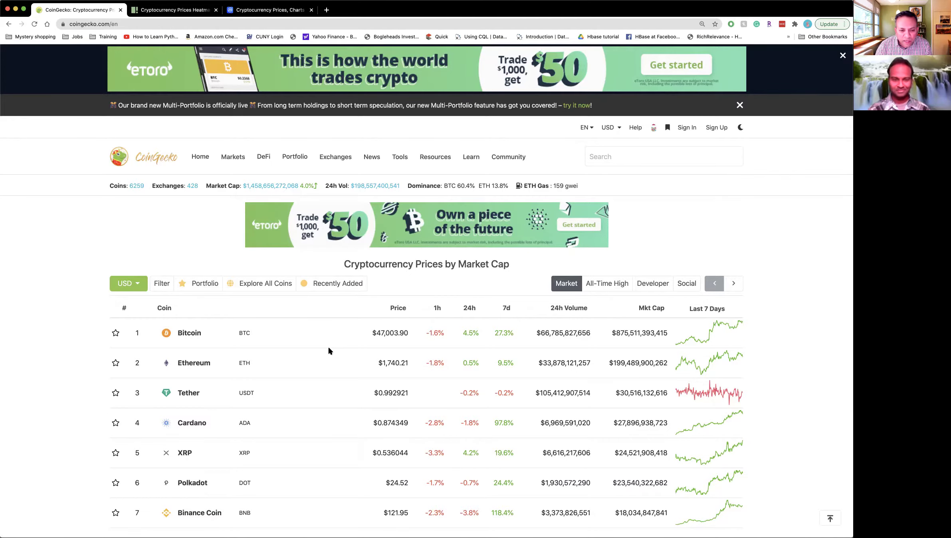
scroll(329, 345, "down", 3)
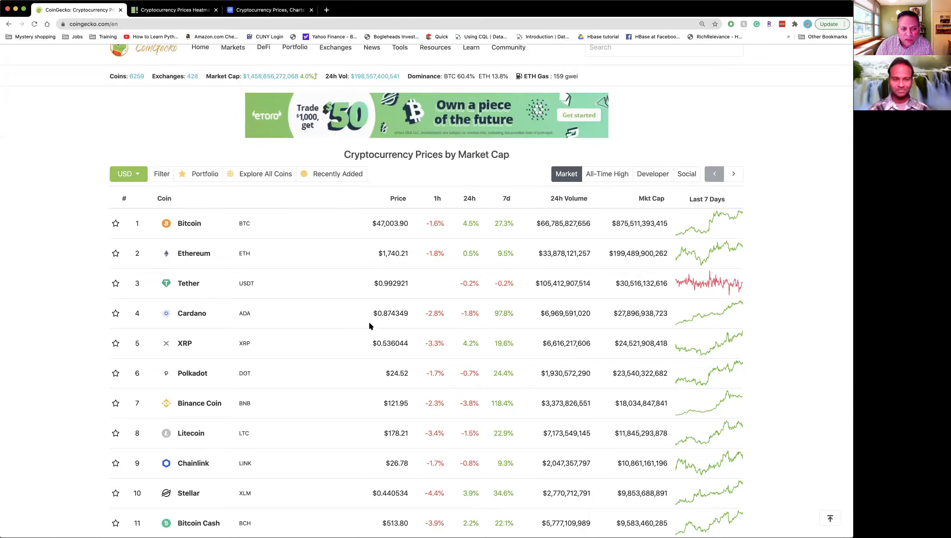
scroll(127, 291, "up", 3)
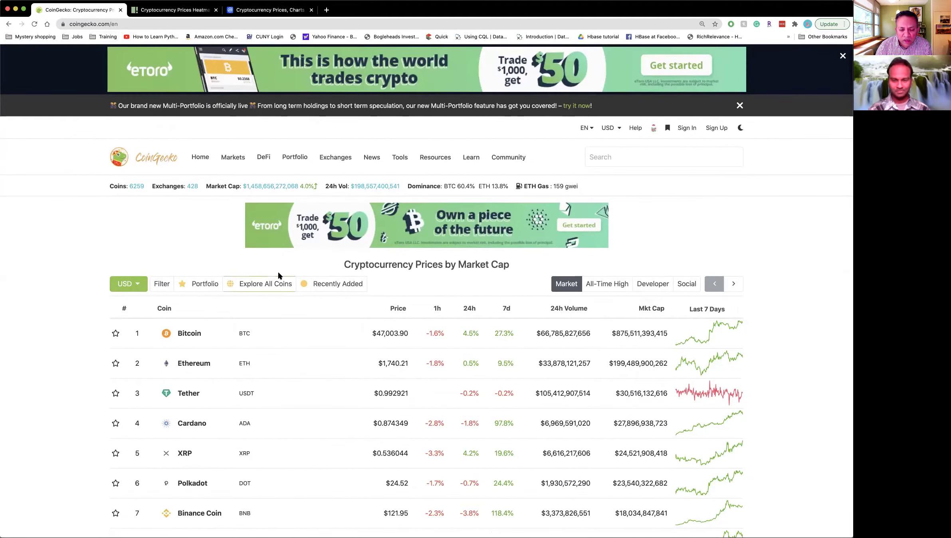
scroll(396, 331, "down", 3)
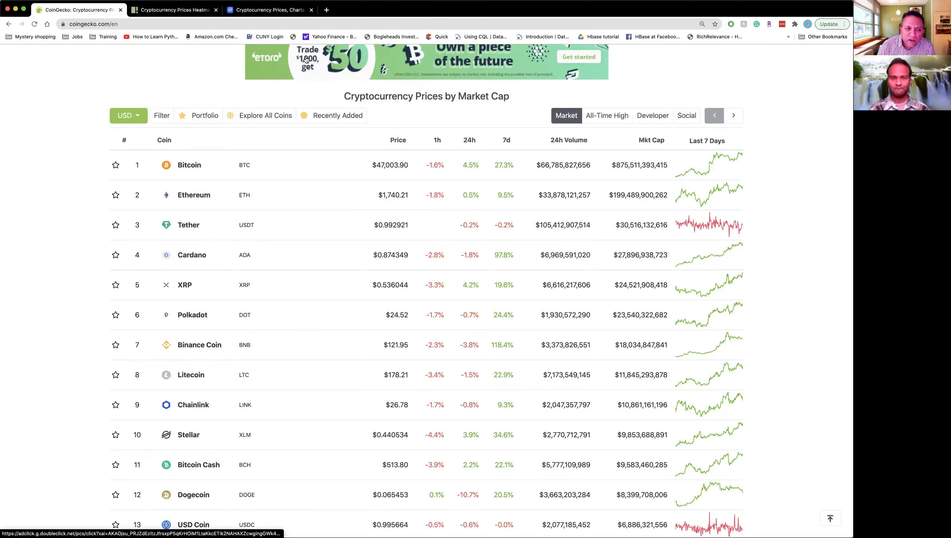
Reload prices twice, highlighting Bitcoin's and Cardano's prices to compare their changed digits
left_click(35, 24)
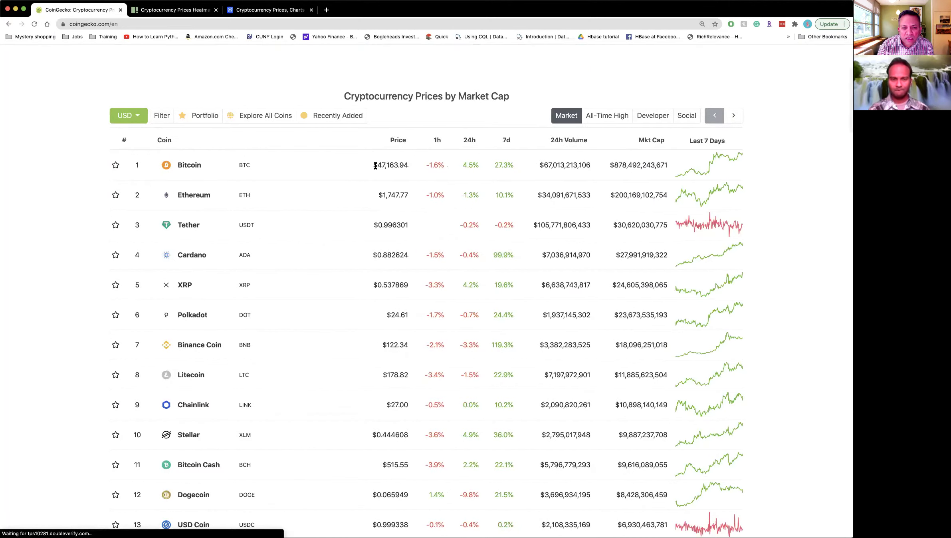
left_click_drag(375, 166, 417, 166)
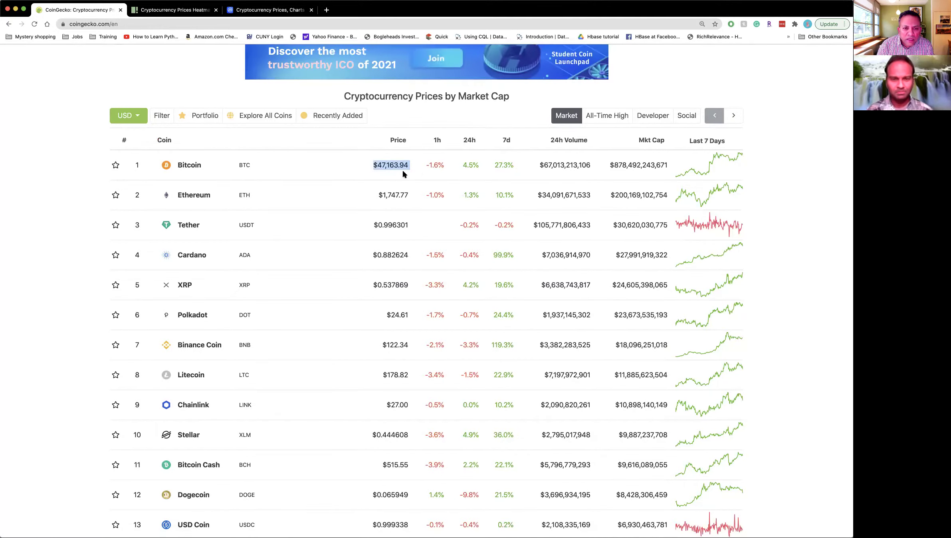
scroll(402, 175, "up", 3)
scroll(403, 173, "down", 2)
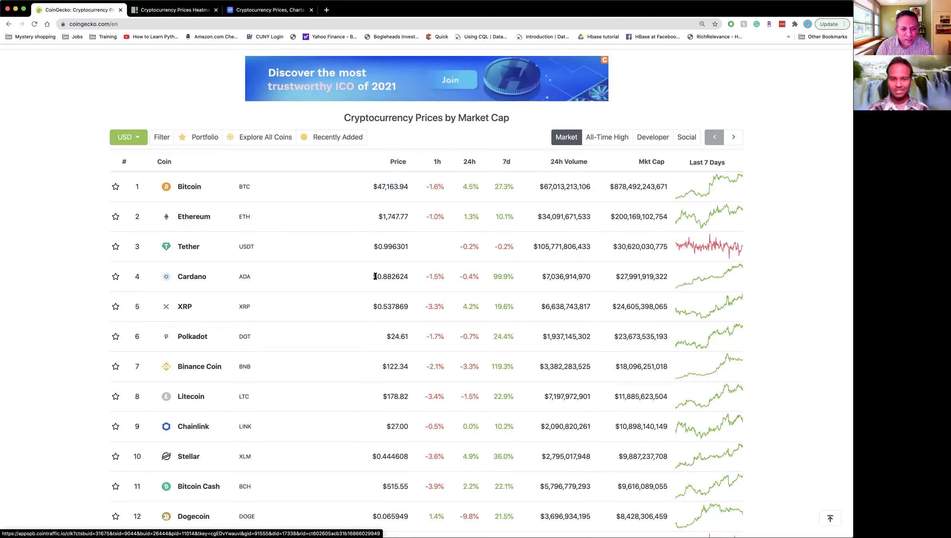
double_click(405, 275)
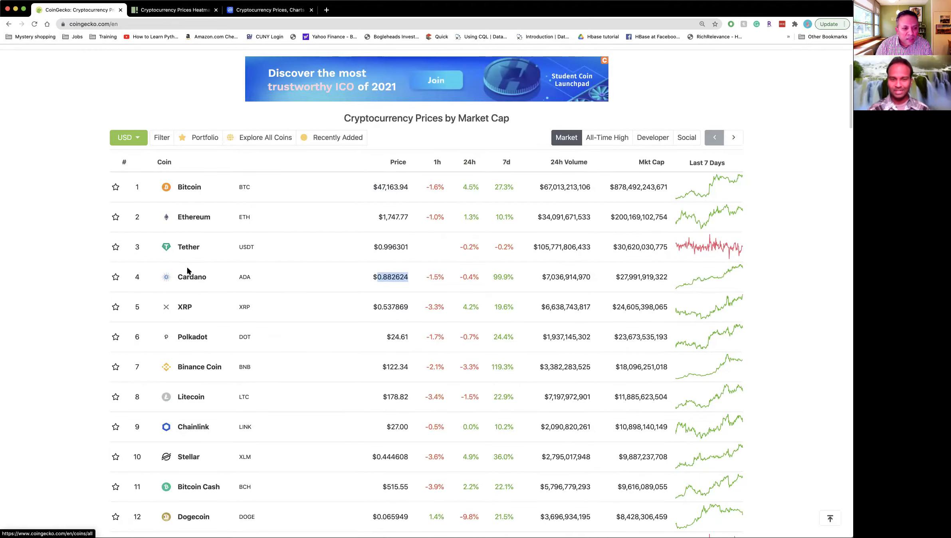
left_click(33, 25)
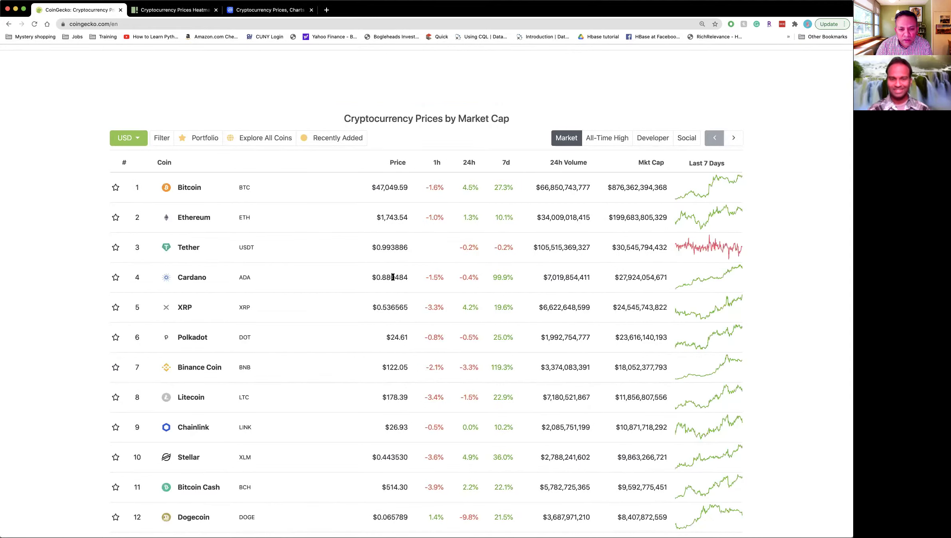
left_click_drag(392, 277, 410, 279)
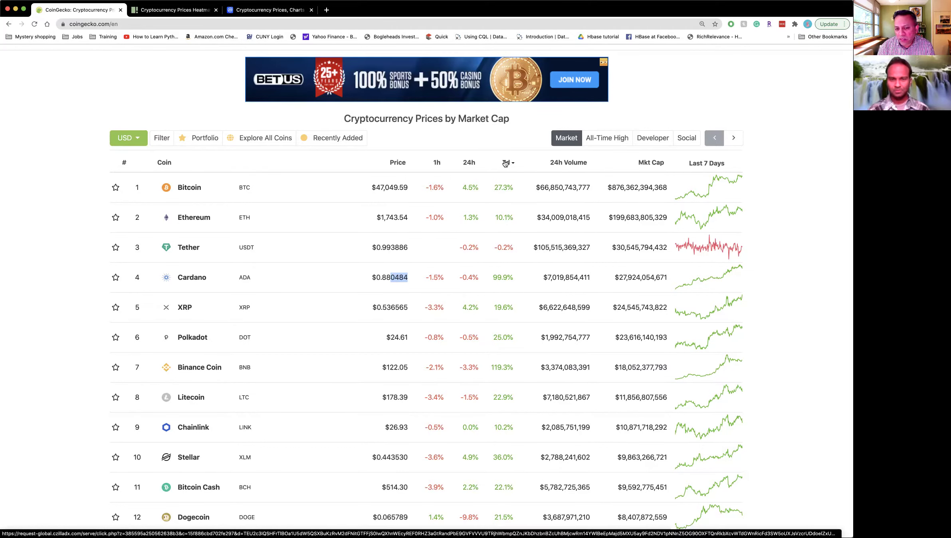
Sort the coin table by 1h change, then by rank in descending order
left_click(436, 163)
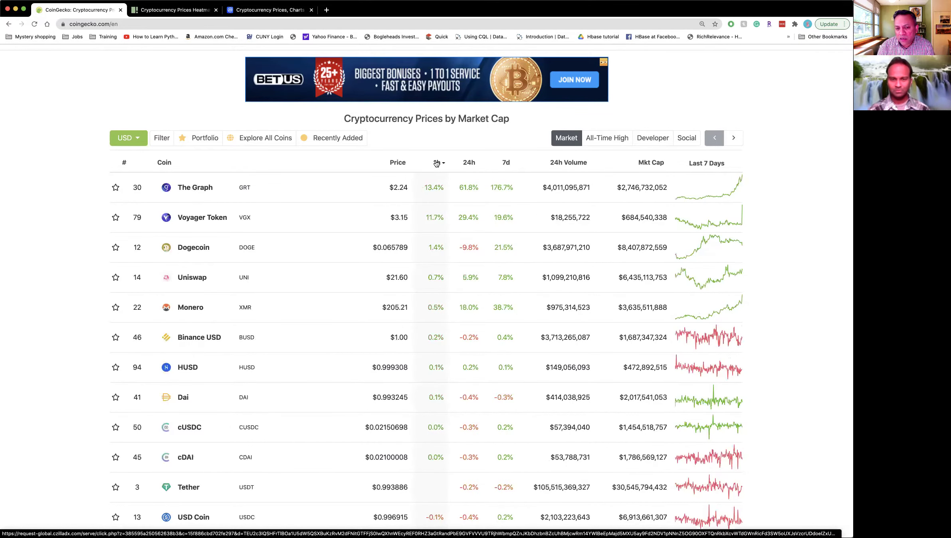
scroll(499, 314, "down", 2)
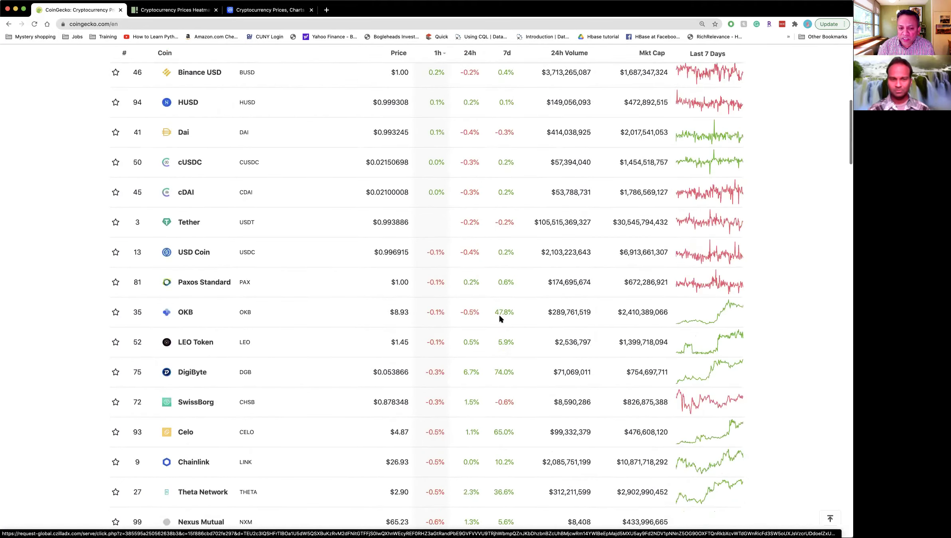
scroll(500, 314, "down", 5)
scroll(500, 313, "down", 5)
scroll(499, 314, "down", 5)
scroll(493, 319, "down", 1)
scroll(487, 282, "down", 4)
scroll(482, 217, "up", 2)
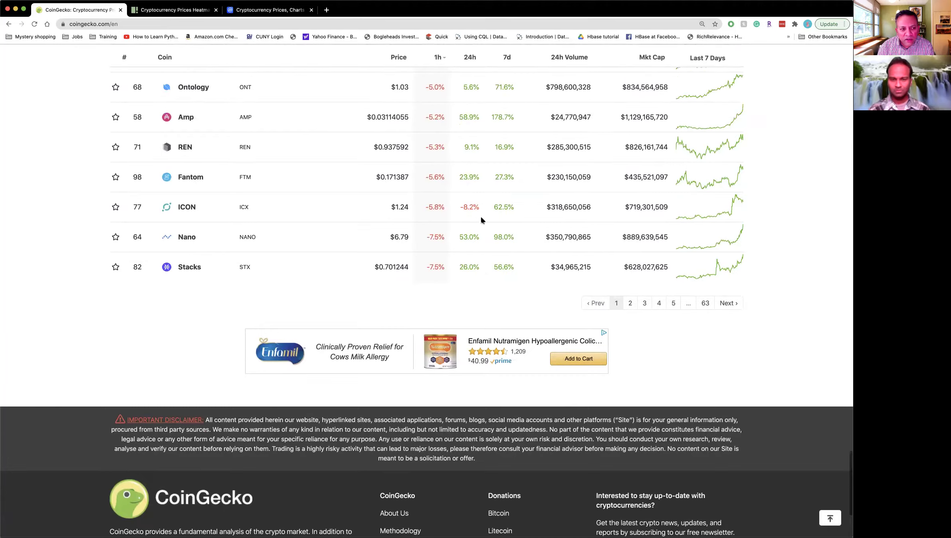
scroll(481, 218, "up", 10)
scroll(350, 289, "up", 5)
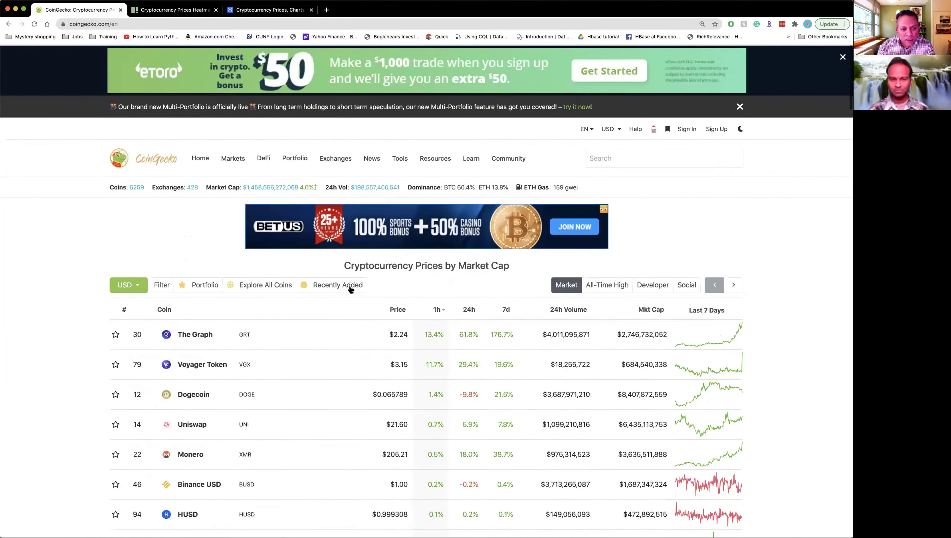
left_click(124, 309)
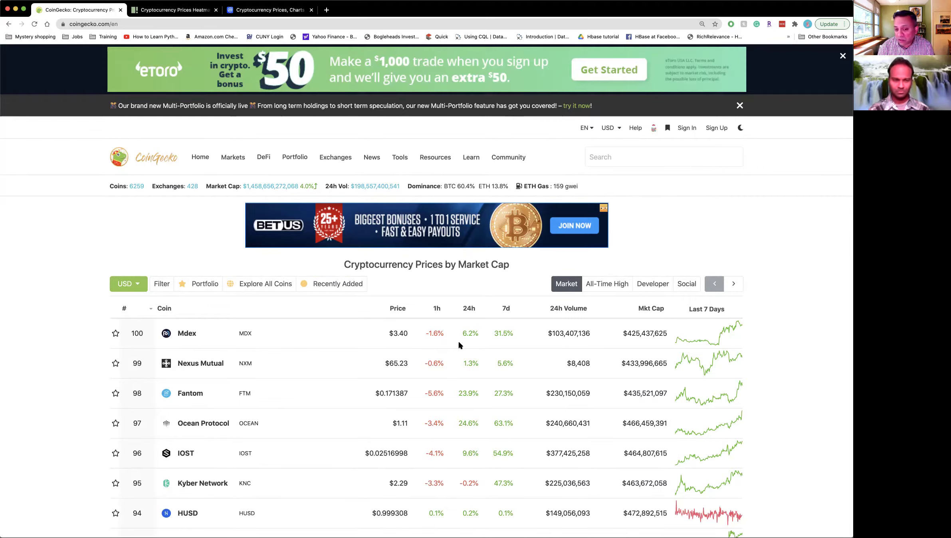
scroll(542, 358, "down", 1)
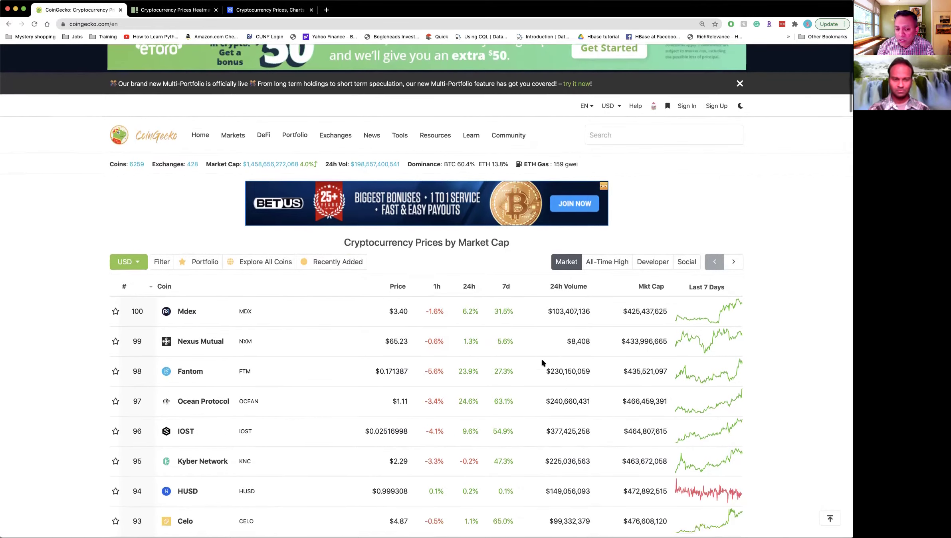
scroll(542, 359, "down", 5)
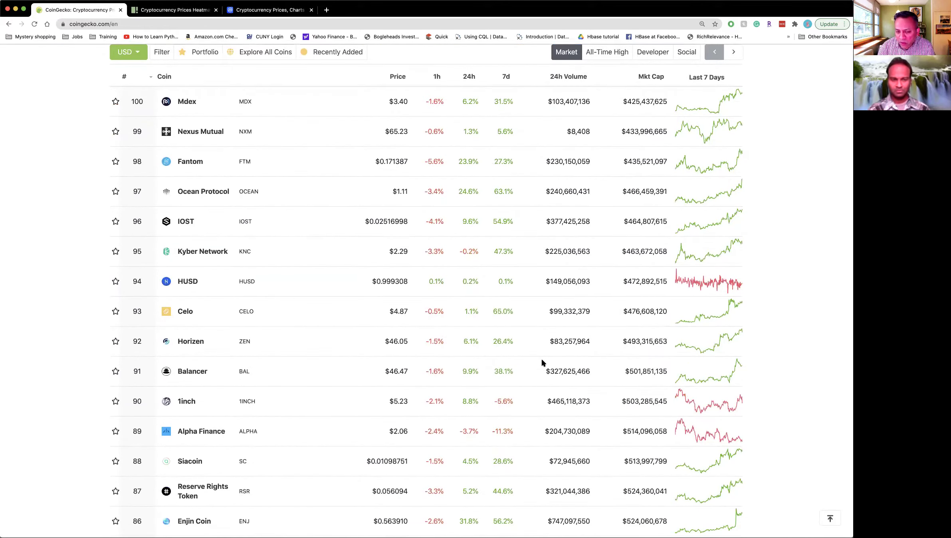
scroll(542, 358, "down", 10)
scroll(542, 358, "down", 20)
scroll(542, 358, "down", 8)
scroll(542, 358, "down", 6)
scroll(542, 358, "down", 5)
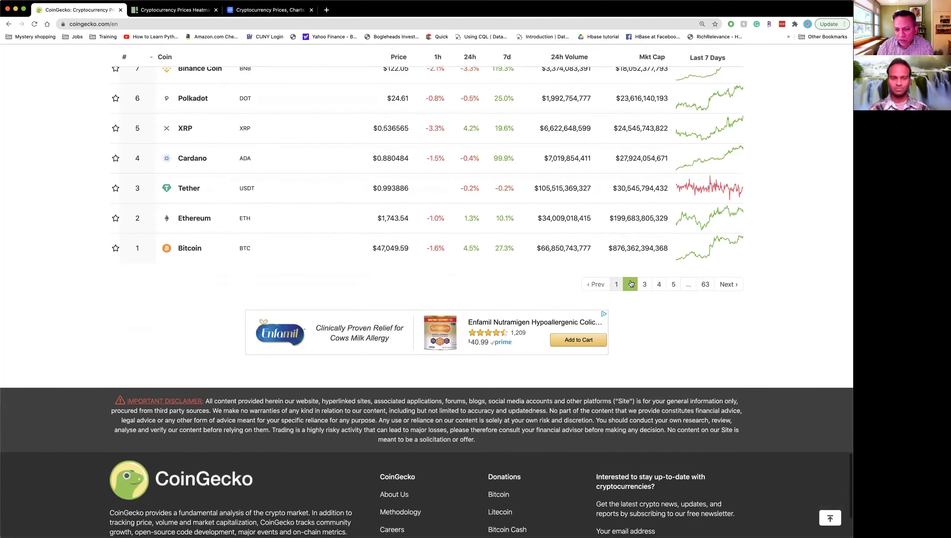
Show page 2 of the coin list sorted by market cap, smallest first
left_click(631, 282)
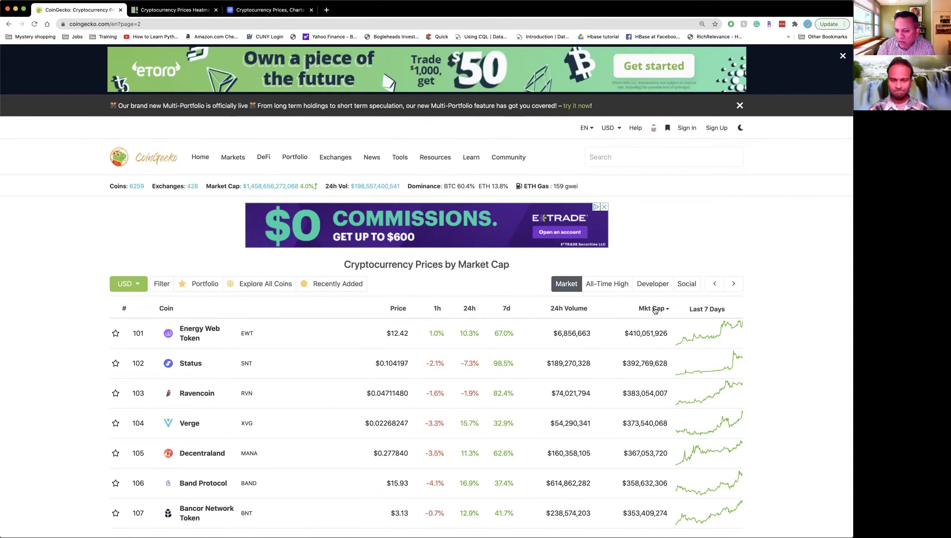
left_click(655, 311)
left_click(655, 311)
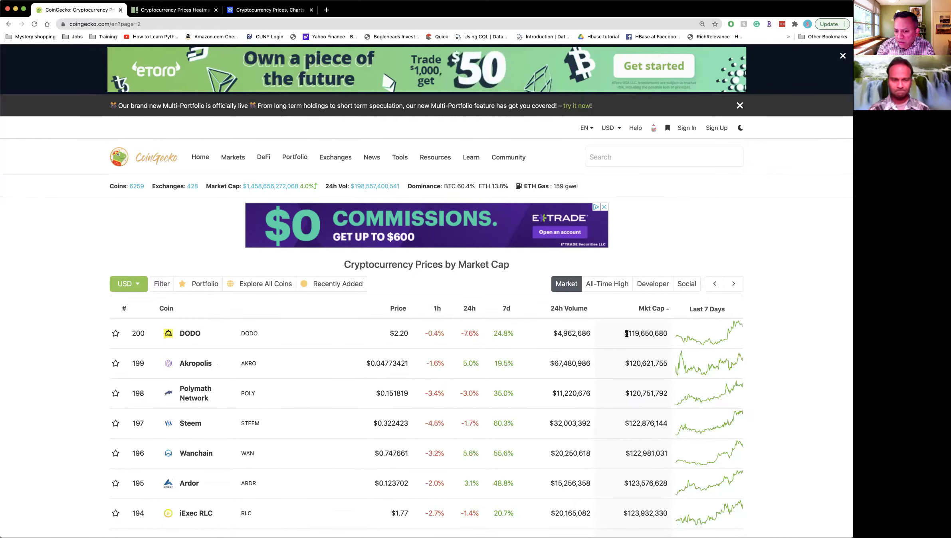
Highlight DODO's market cap and price, and Akropolis's $0.04773421 price
left_click_drag(626, 333, 670, 335)
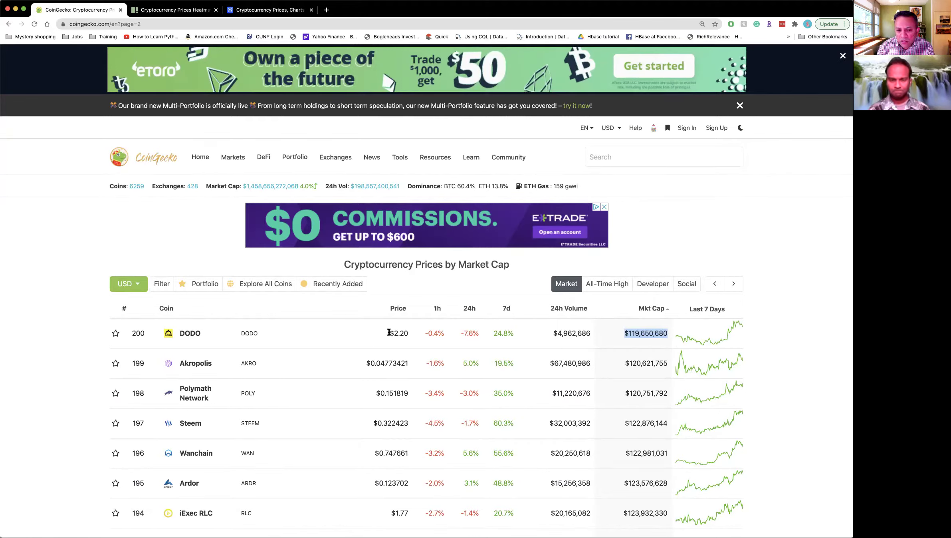
left_click_drag(388, 333, 413, 333)
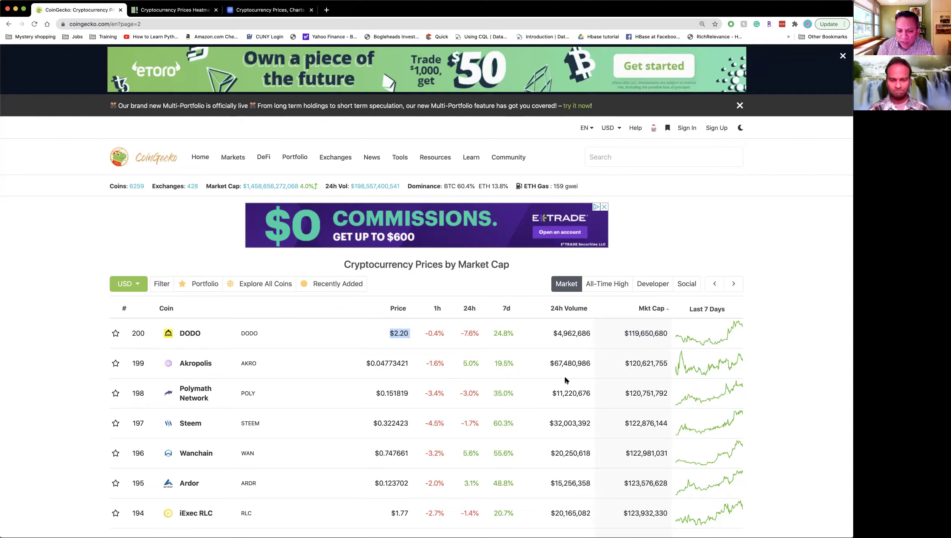
left_click_drag(367, 364, 410, 362)
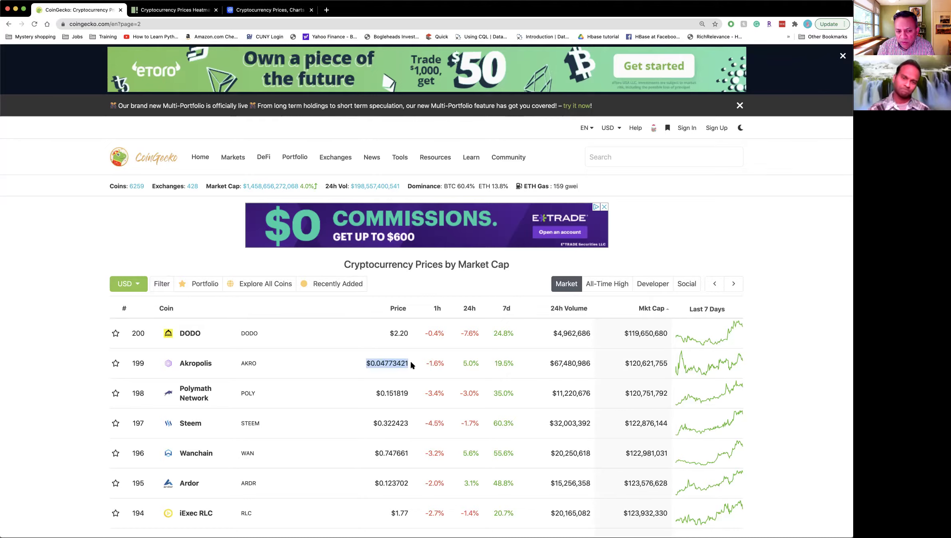
left_click(199, 363)
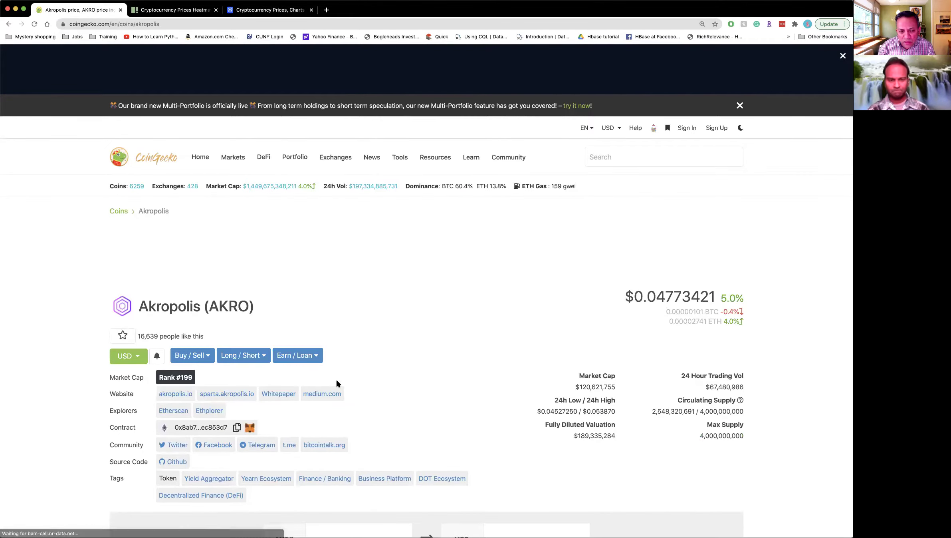
scroll(336, 383, "down", 2)
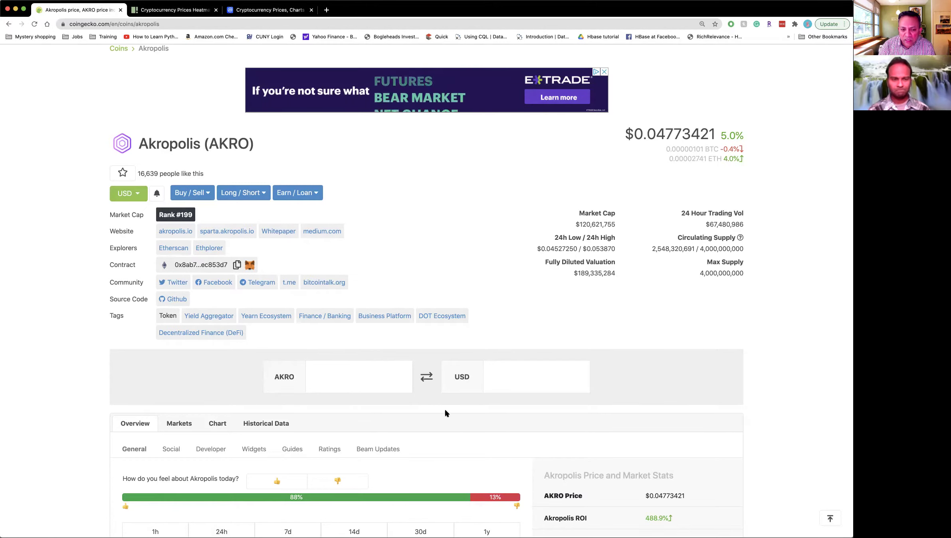
scroll(444, 402, "down", 3)
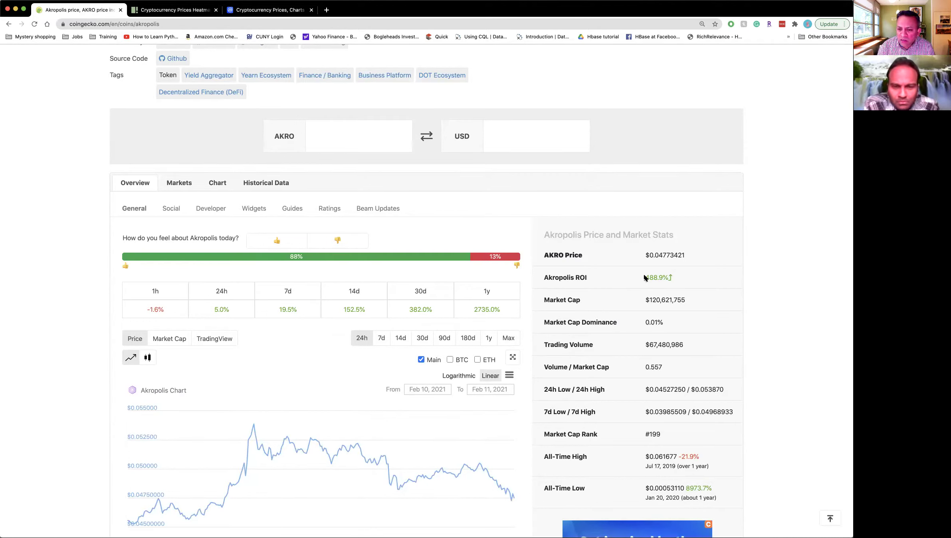
left_click_drag(644, 276, 666, 276)
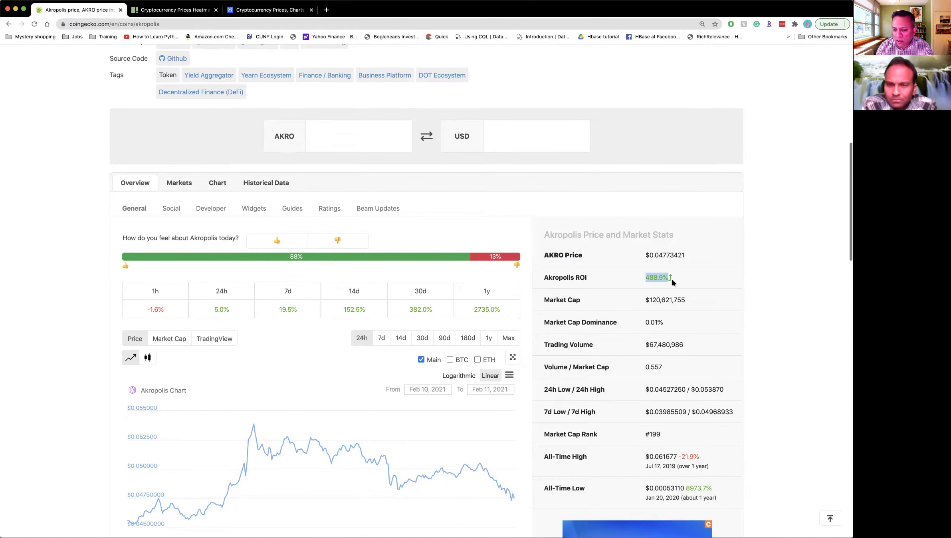
scroll(672, 278, "down", 1)
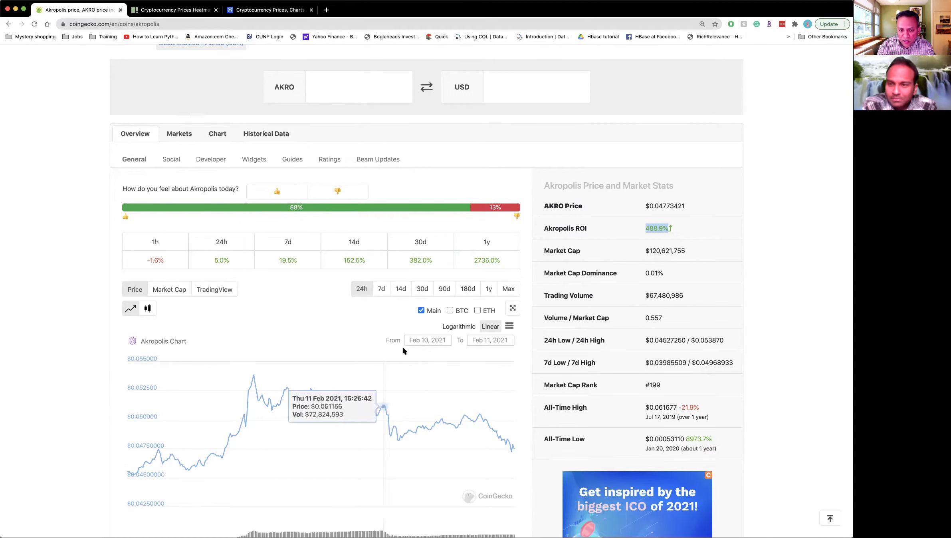
scroll(379, 349, "down", 1)
Switch the Akropolis price chart to the 30d range
left_click(422, 239)
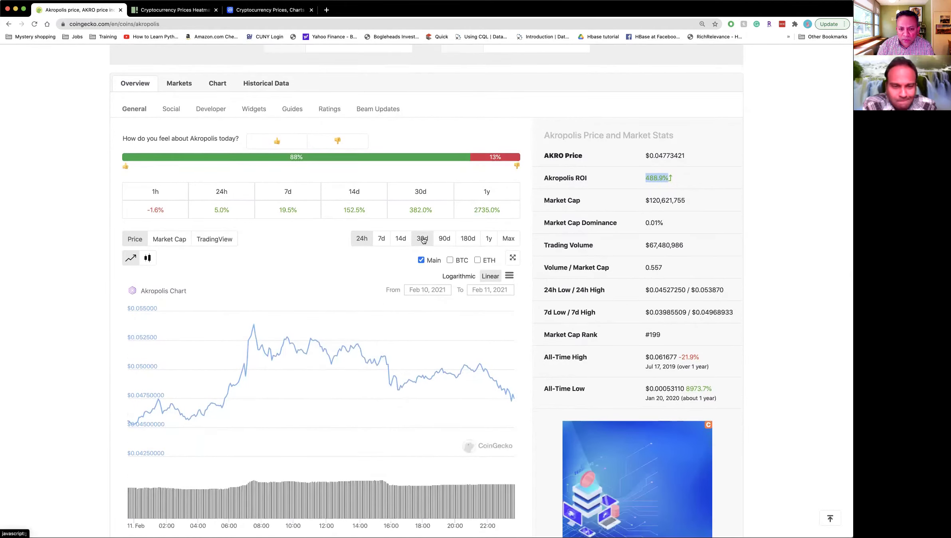
mouse_move(379, 414)
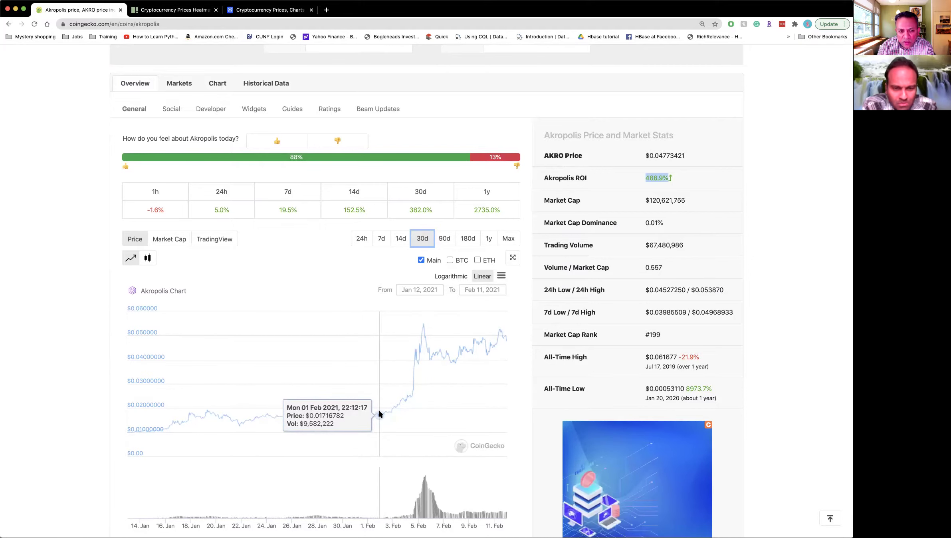
scroll(379, 413, "up", 3)
scroll(378, 413, "down", 5)
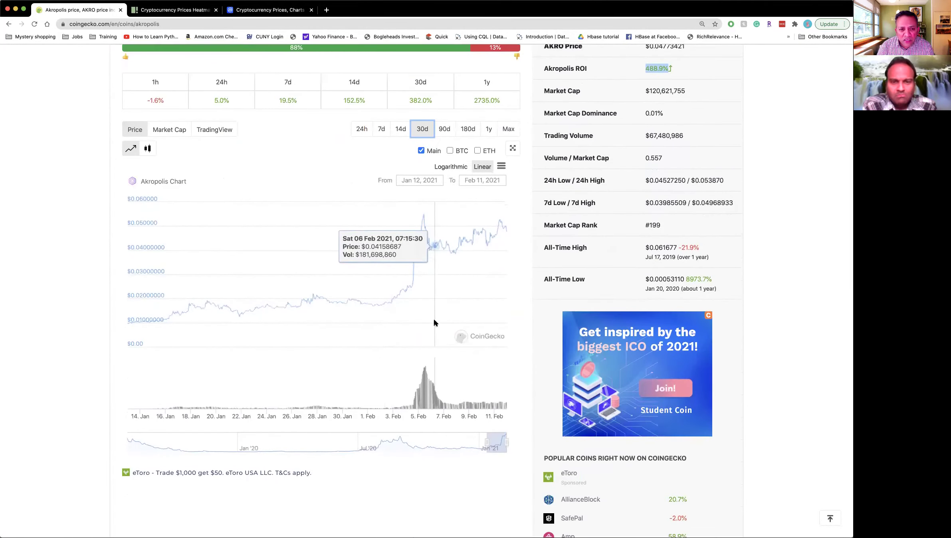
scroll(435, 320, "up", 3)
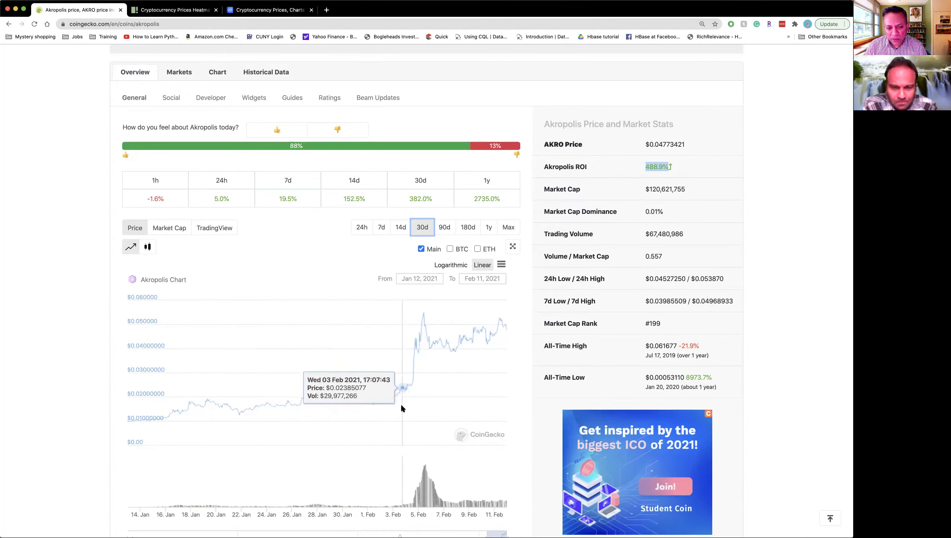
scroll(396, 404, "up", 3)
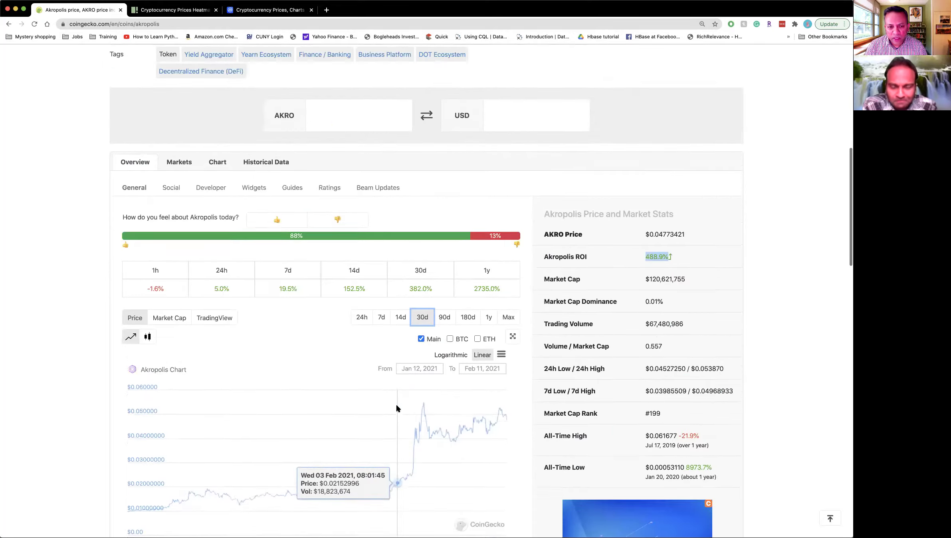
scroll(397, 403, "up", 1)
scroll(455, 437, "down", 3)
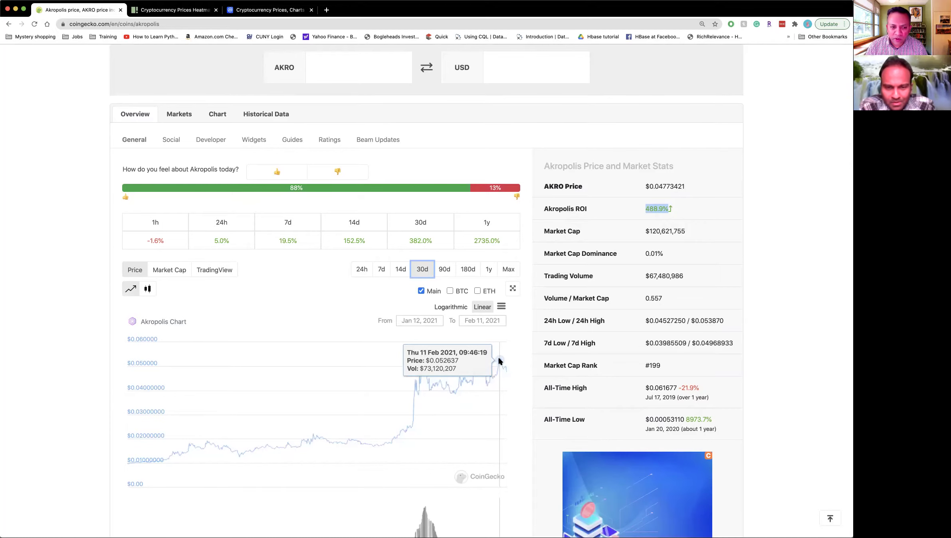
scroll(447, 326, "up", 15)
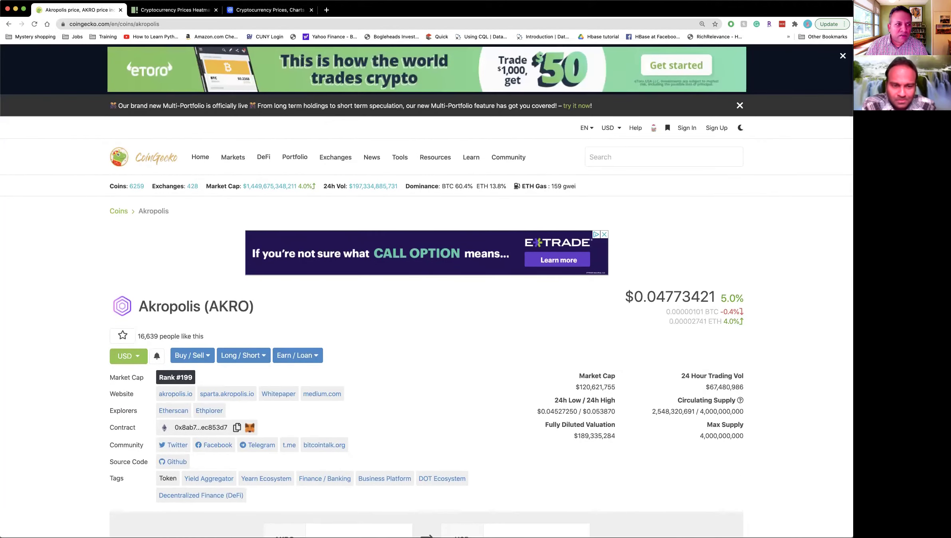
Go back to page 2, sort by 7d change descending, and highlight Bytecoin's 38.1% 24h gain
left_click(9, 23)
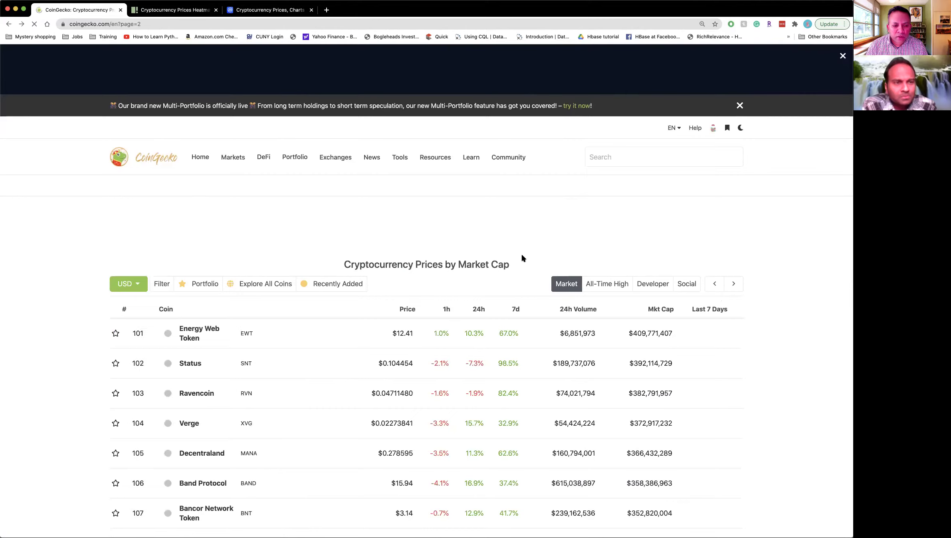
scroll(485, 152, "down", 3)
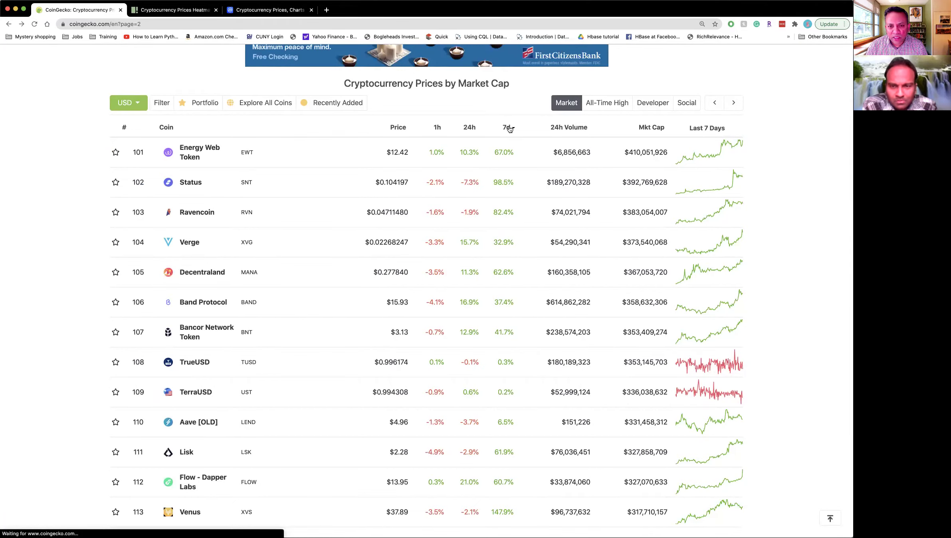
left_click(508, 127)
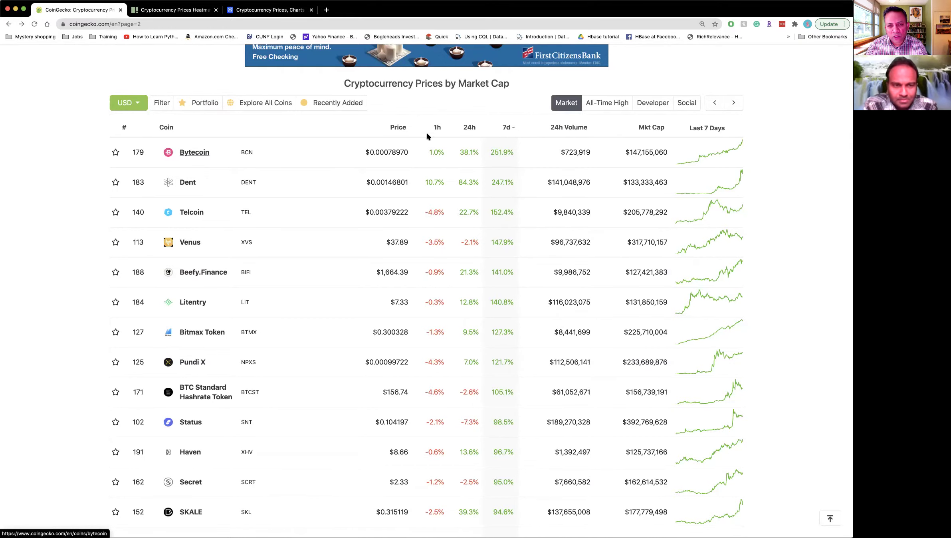
left_click_drag(459, 152, 476, 152)
scroll(476, 152, "up", 1)
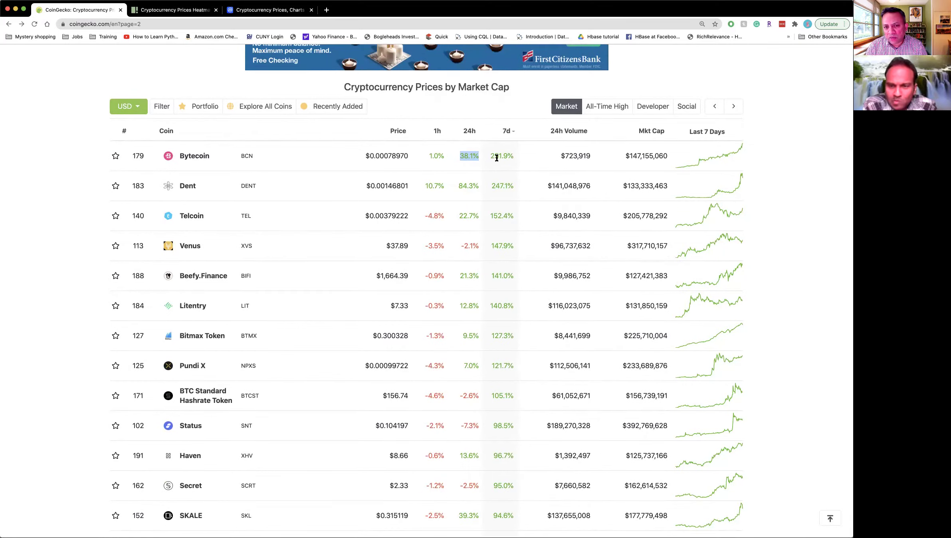
Open Bytecoin's coin page from the 7d-sorted coin list
left_click(212, 160)
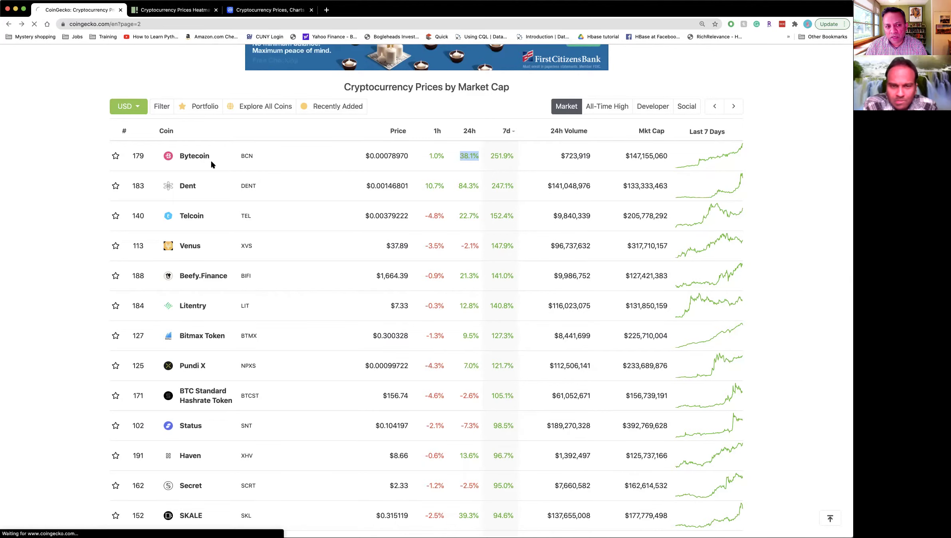
scroll(498, 280, "down", 4)
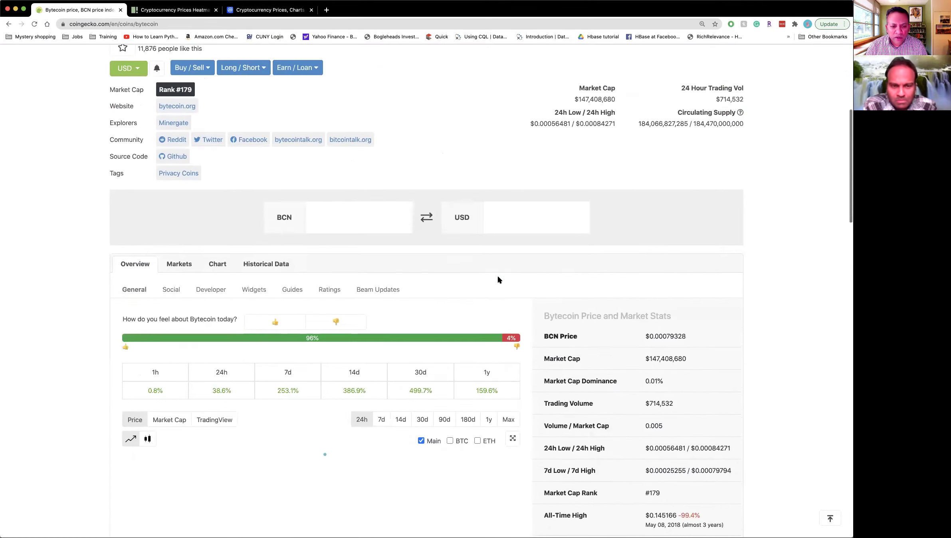
scroll(499, 279, "down", 5)
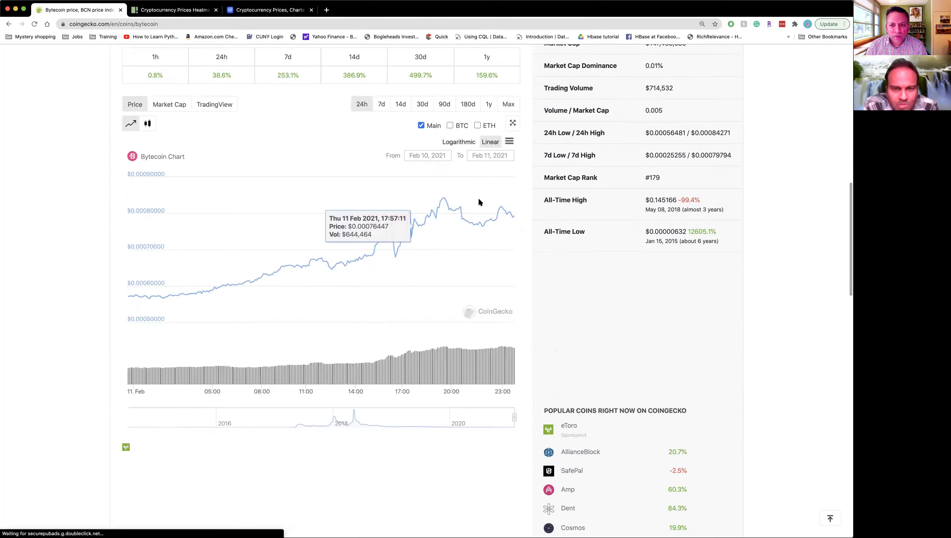
scroll(415, 255, "up", 2)
scroll(416, 255, "down", 1)
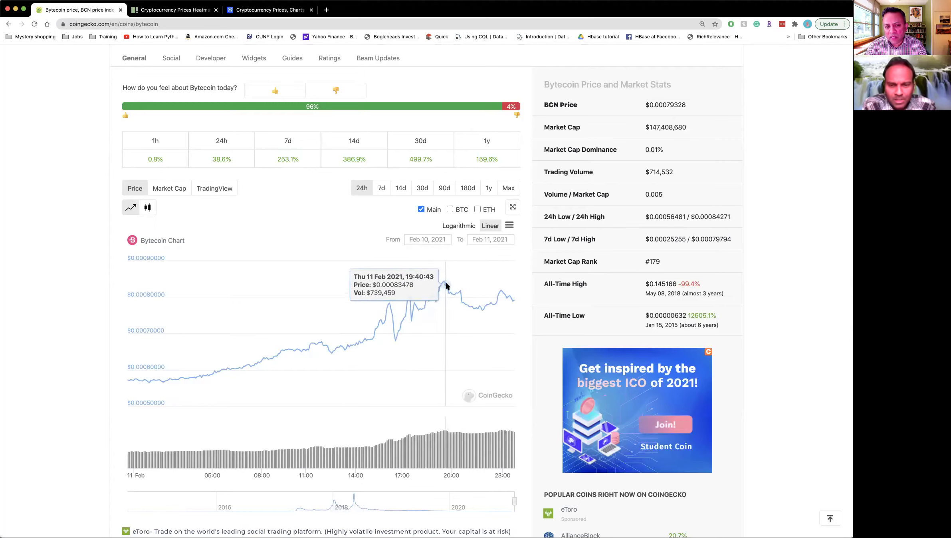
scroll(446, 281, "down", 1)
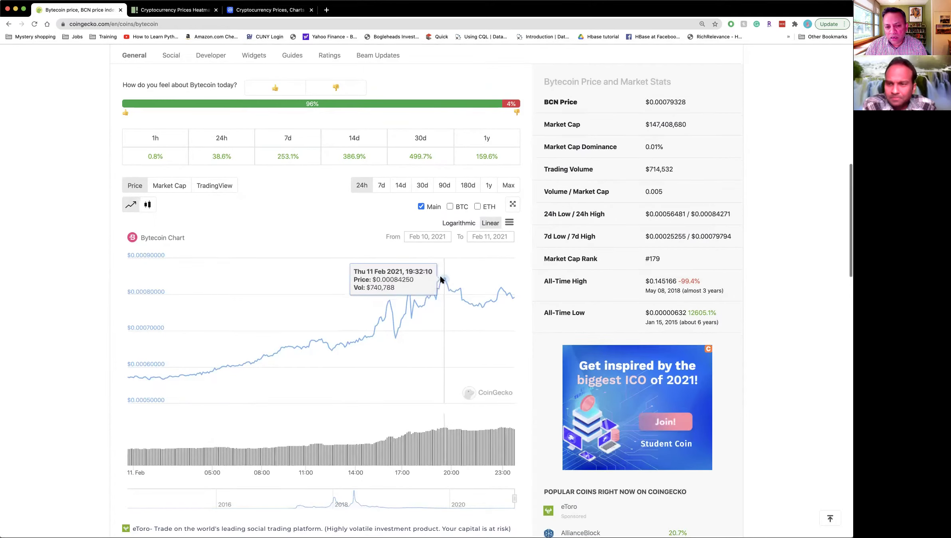
Try Bytecoin's 7d and 14d chart ranges, mark the 1h–1y changes, then choose Max
left_click(381, 187)
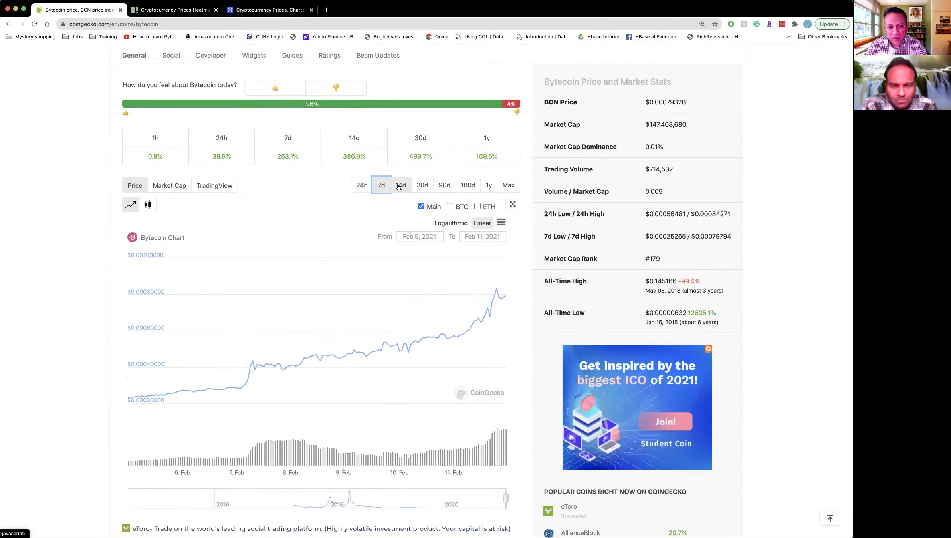
left_click(400, 185)
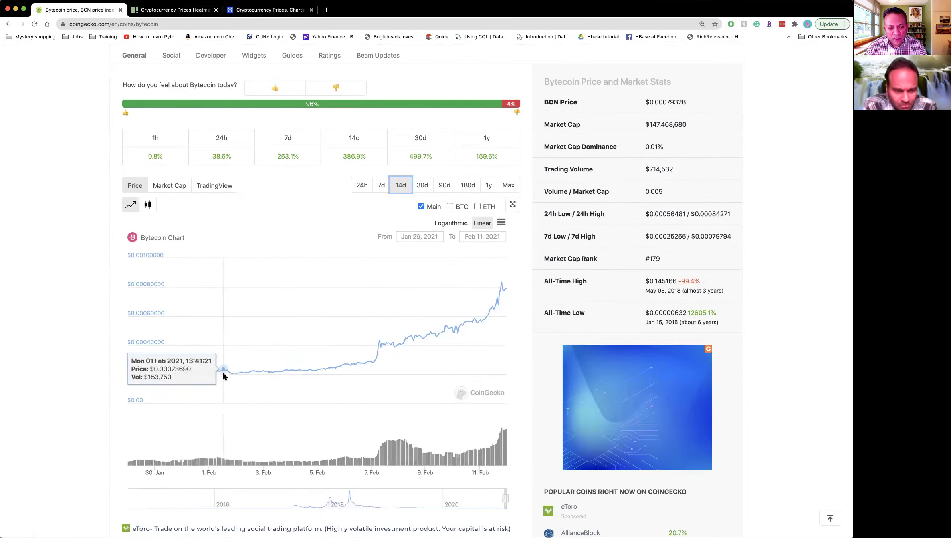
scroll(398, 310, "up", 2)
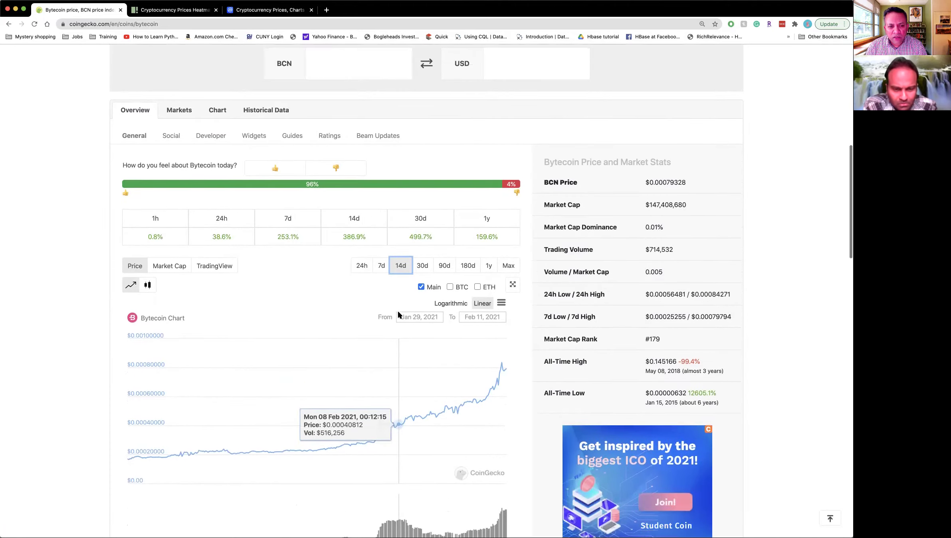
left_click_drag(148, 217, 498, 238)
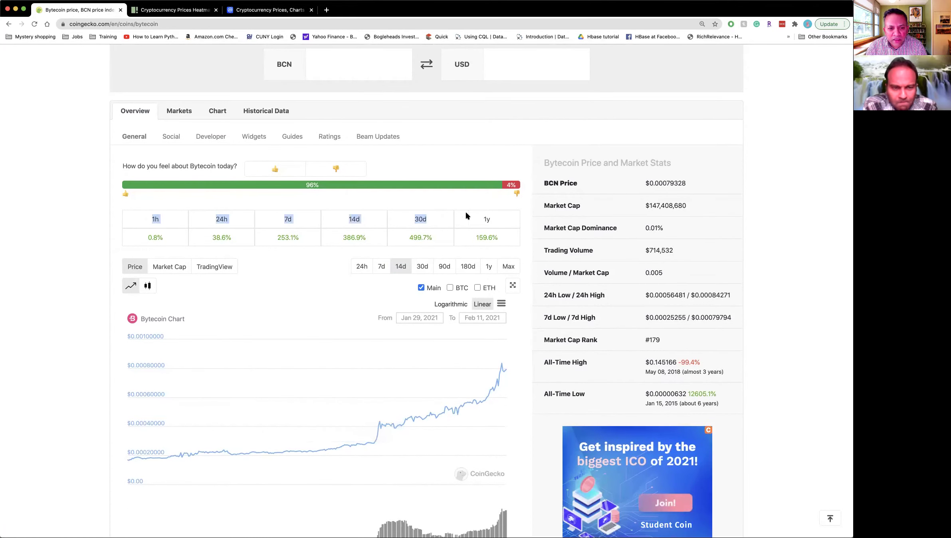
left_click(265, 283)
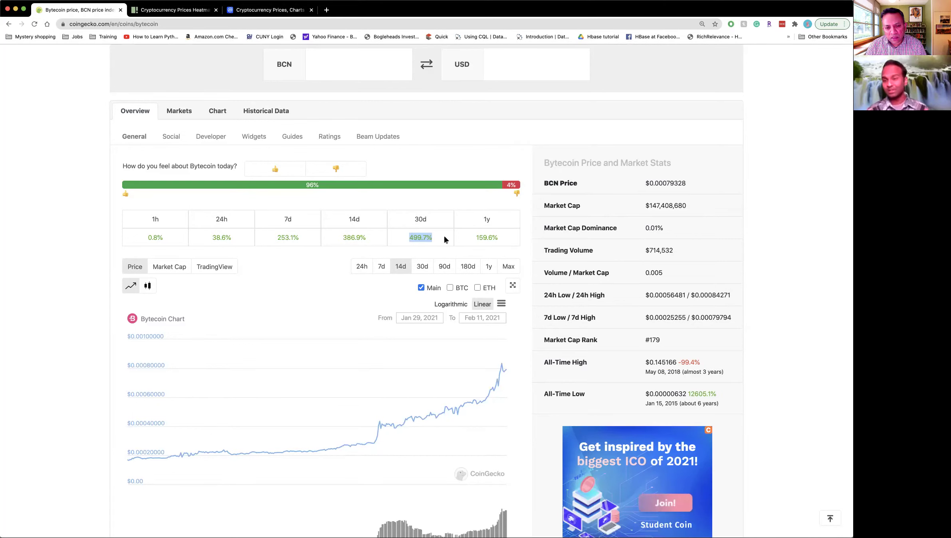
left_click(282, 285)
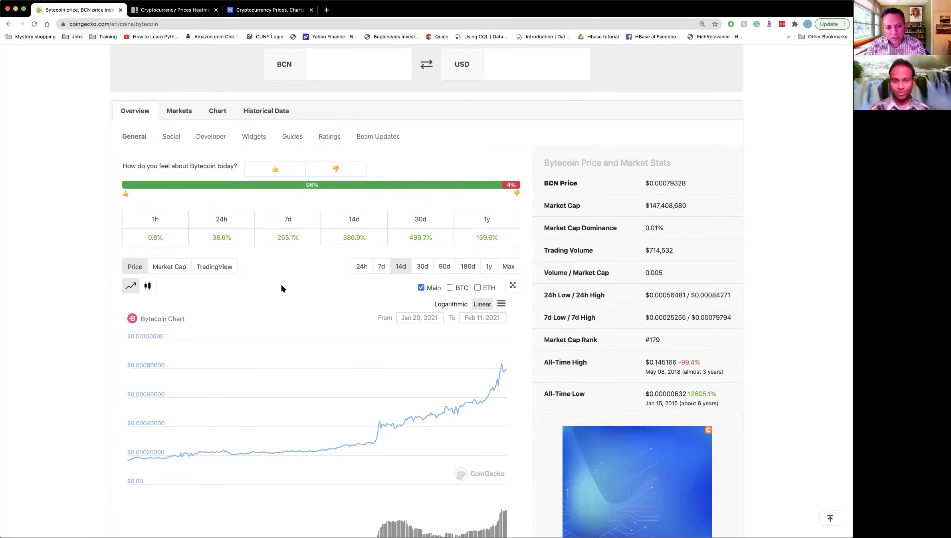
left_click(510, 266)
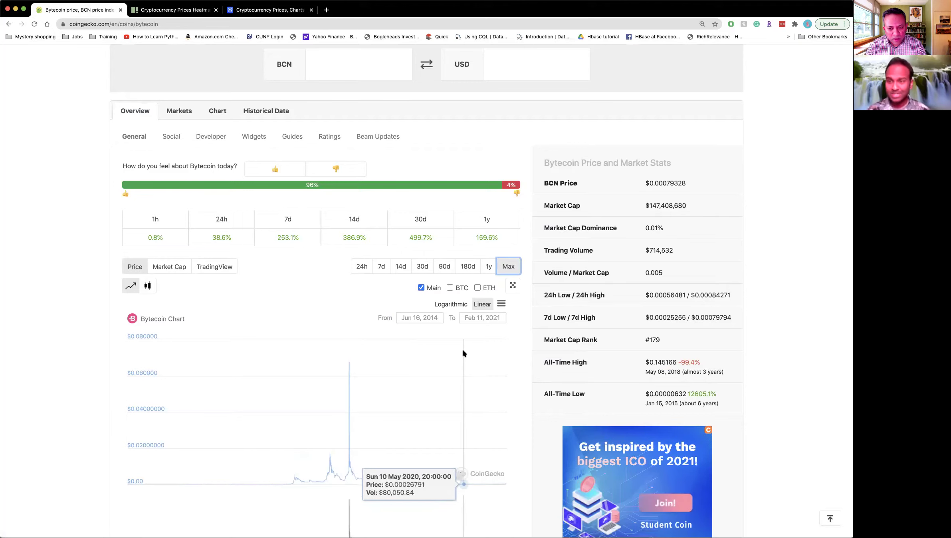
scroll(748, 386, "down", 1)
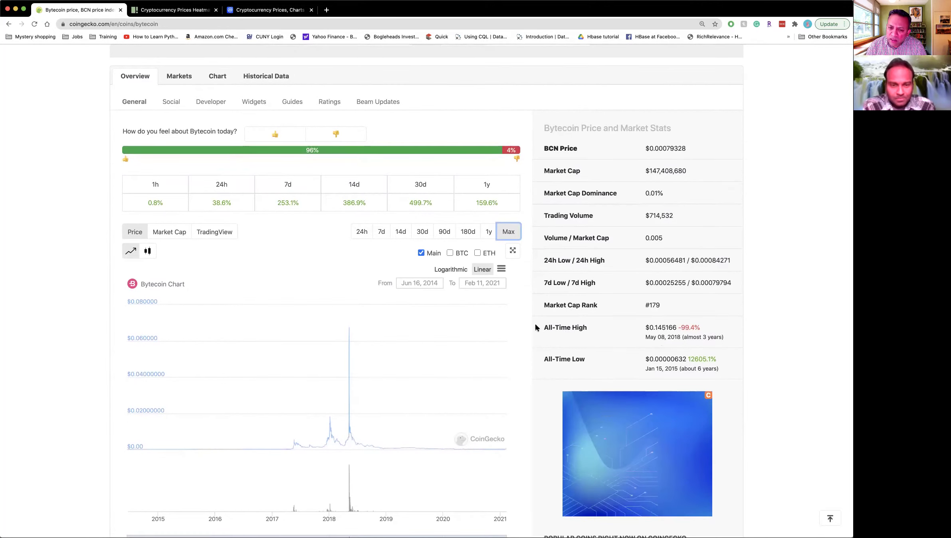
Select Bytecoin's All-Time High ($0.145166) and All-Time Low ($0.00000632) rows
left_click_drag(544, 325, 719, 373)
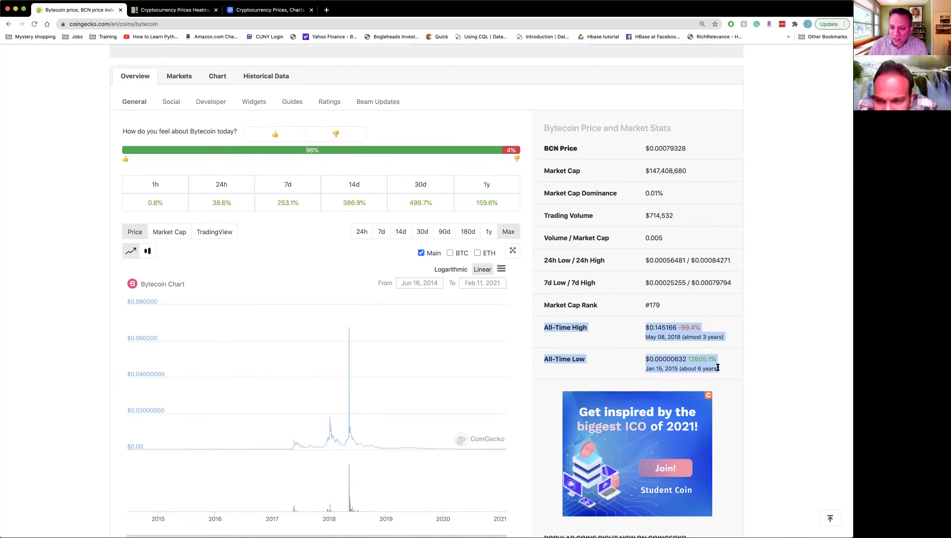
scroll(718, 366, "up", 1)
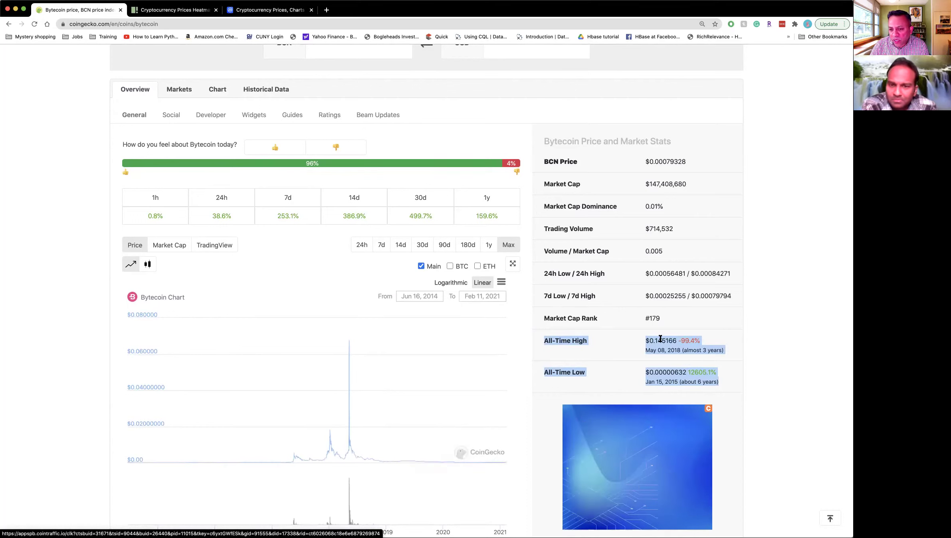
scroll(526, 364, "up", 4)
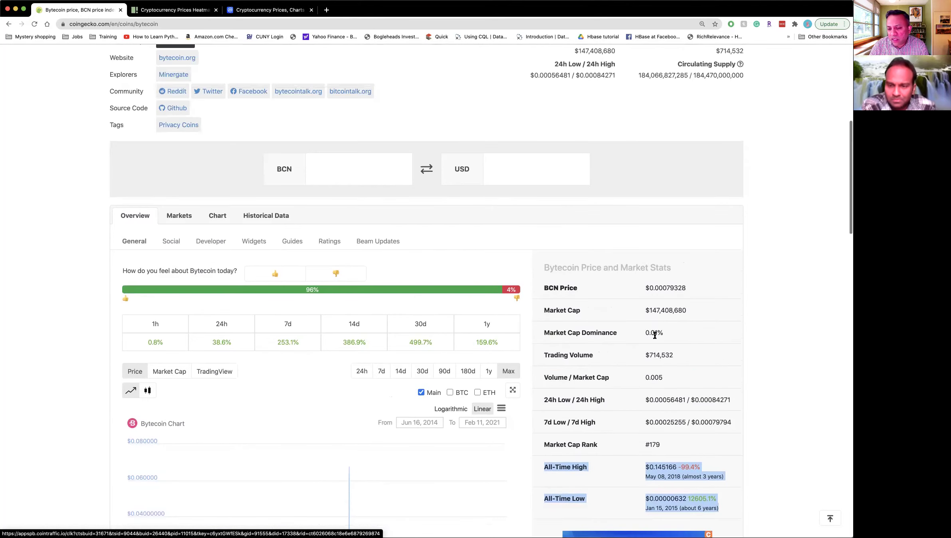
Highlight Bytecoin's current BCN price in the stats panel
left_click_drag(687, 288, 632, 289)
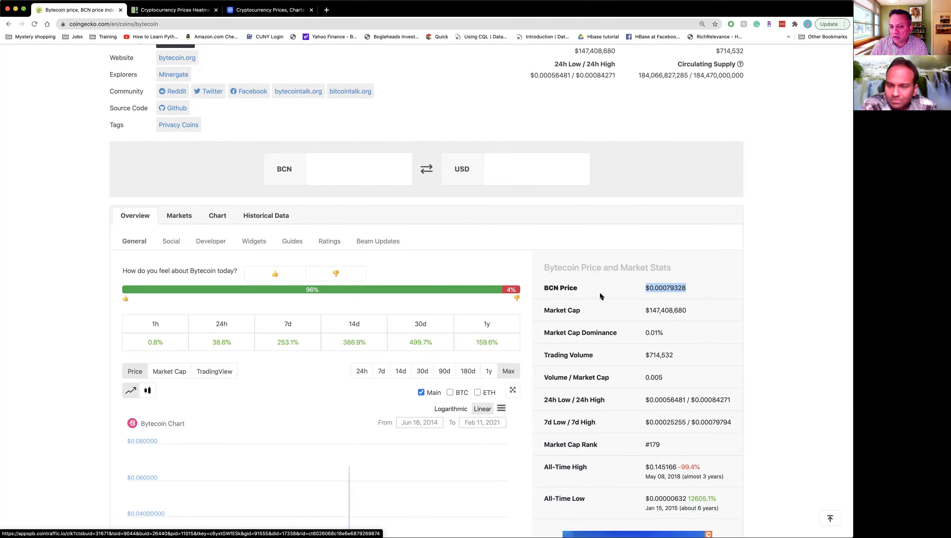
scroll(601, 295, "down", 5)
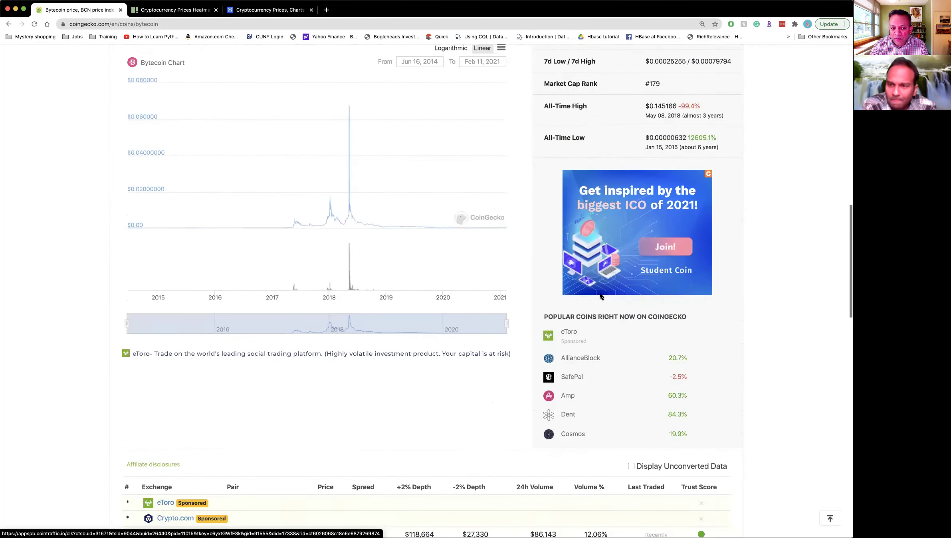
scroll(601, 293, "down", 4)
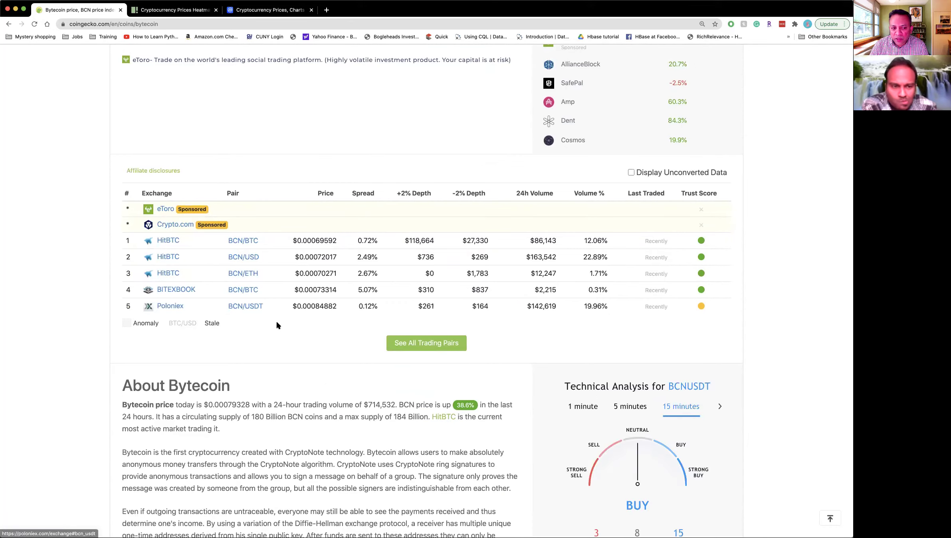
Show all Bytecoin trading pairs, briefly highlight rows 2–4, then open BITEXBOOK's exchange page
left_click(435, 345)
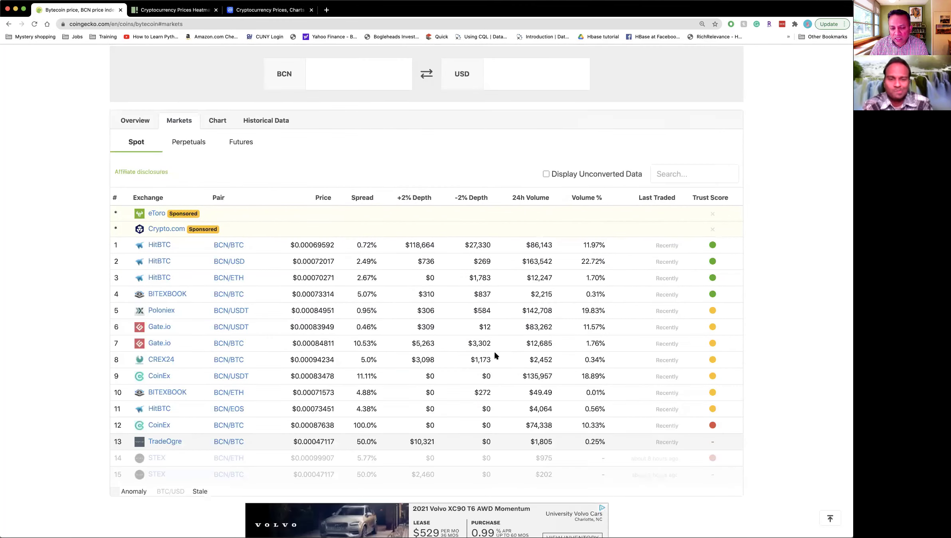
scroll(494, 351, "down", 2)
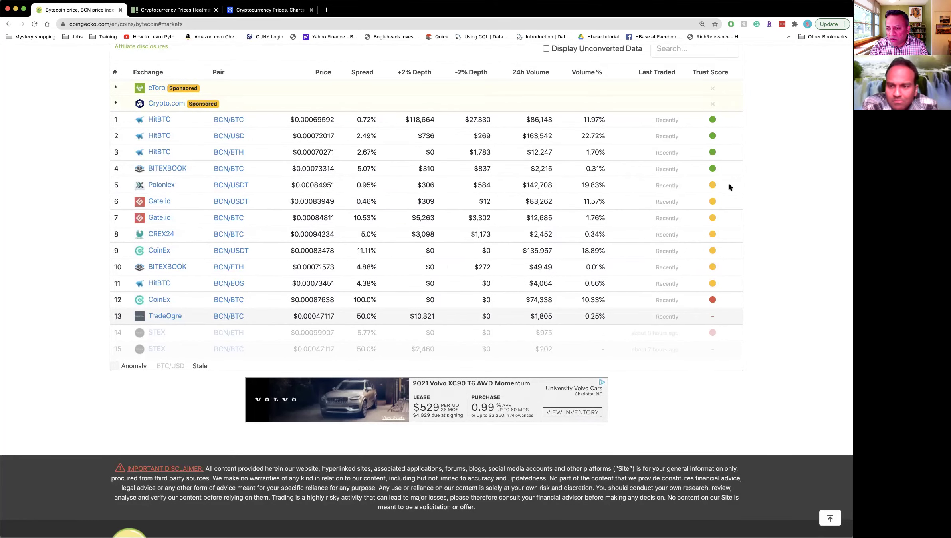
left_click_drag(720, 170, 704, 119)
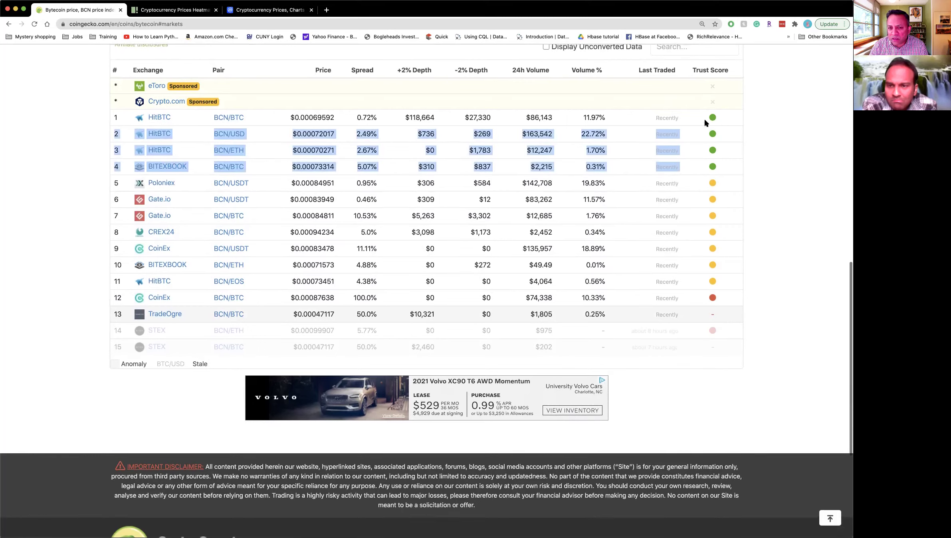
left_click(789, 205)
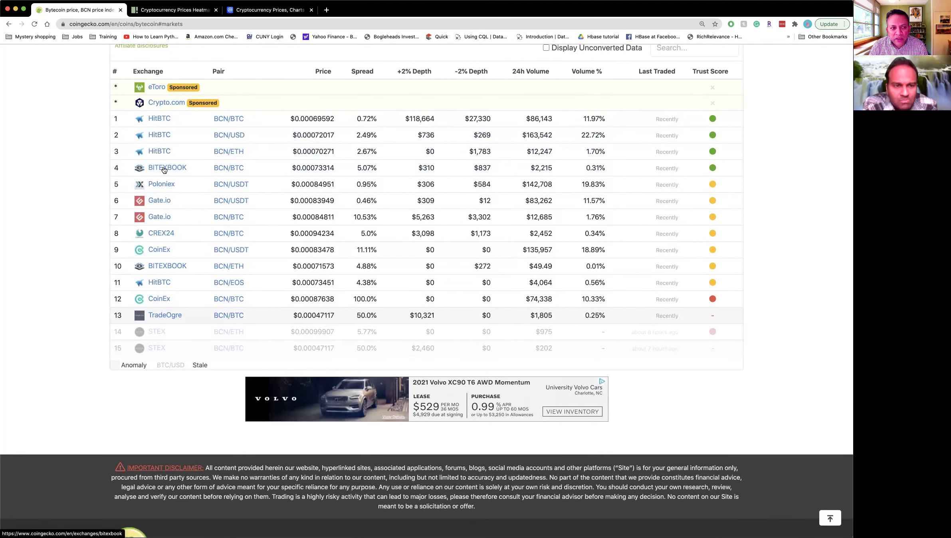
left_click(169, 170)
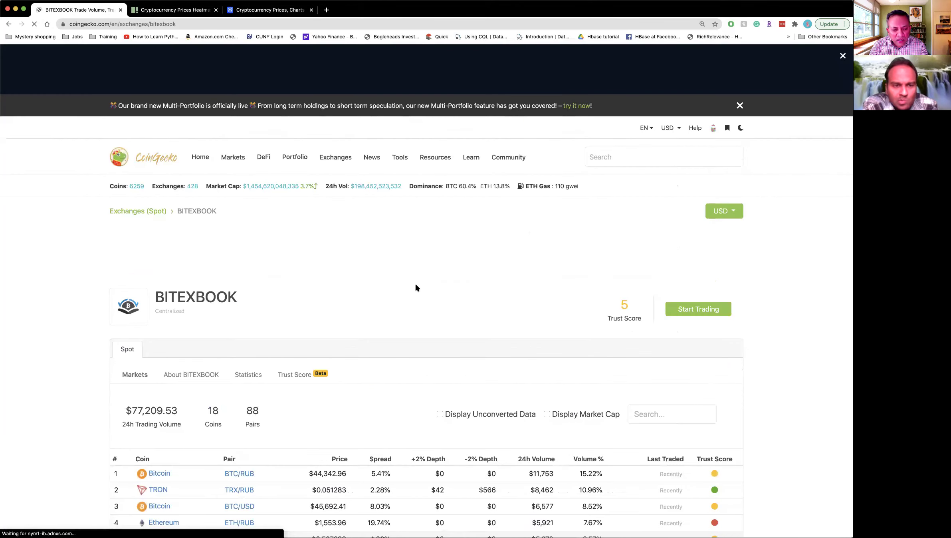
scroll(415, 283, "down", 2)
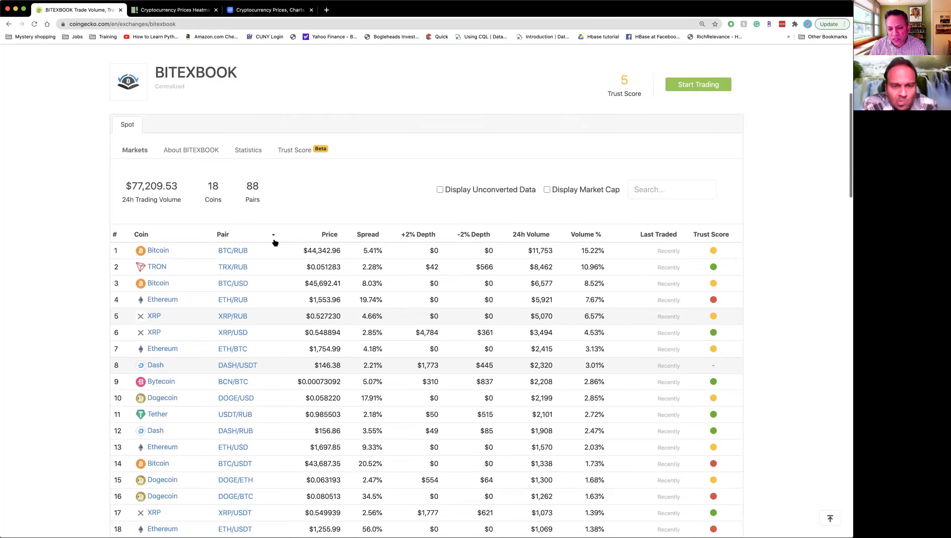
scroll(274, 238, "down", 4)
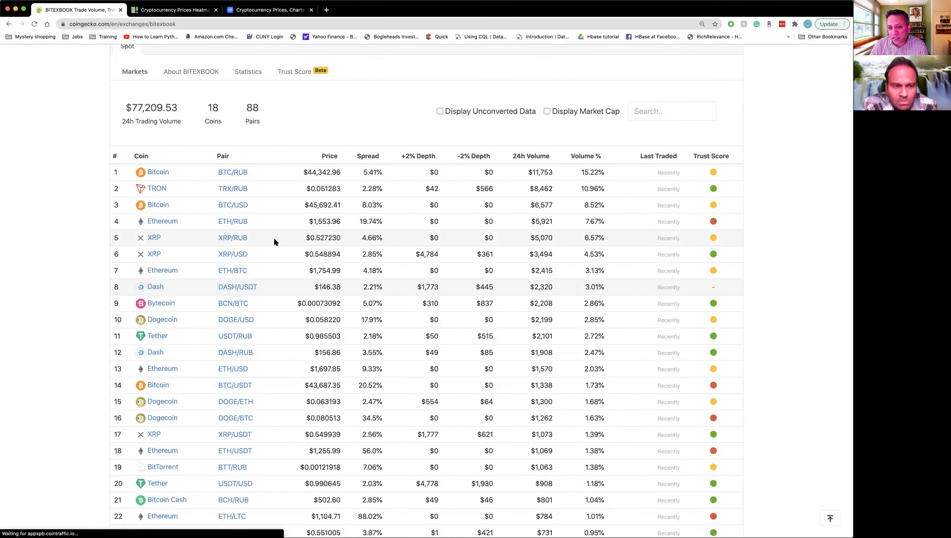
left_click(9, 25)
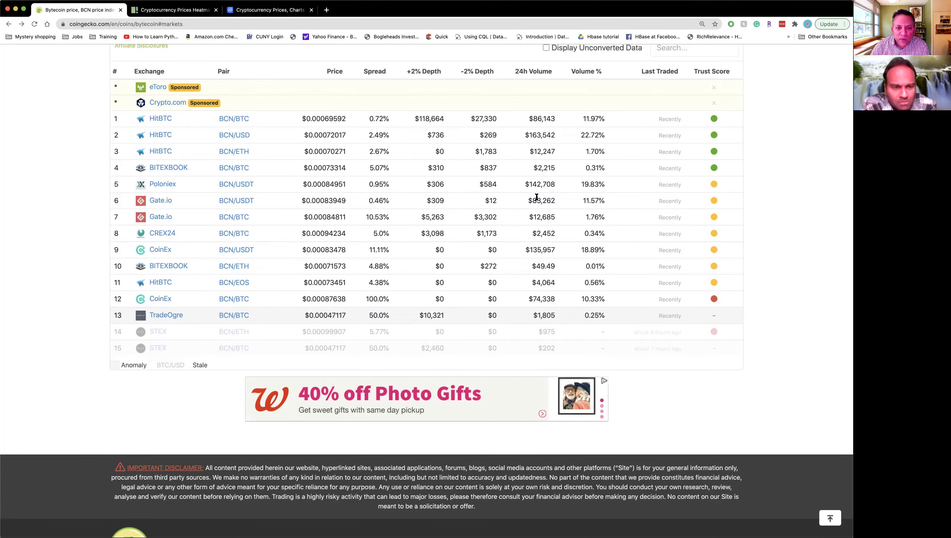
scroll(536, 195, "up", 10)
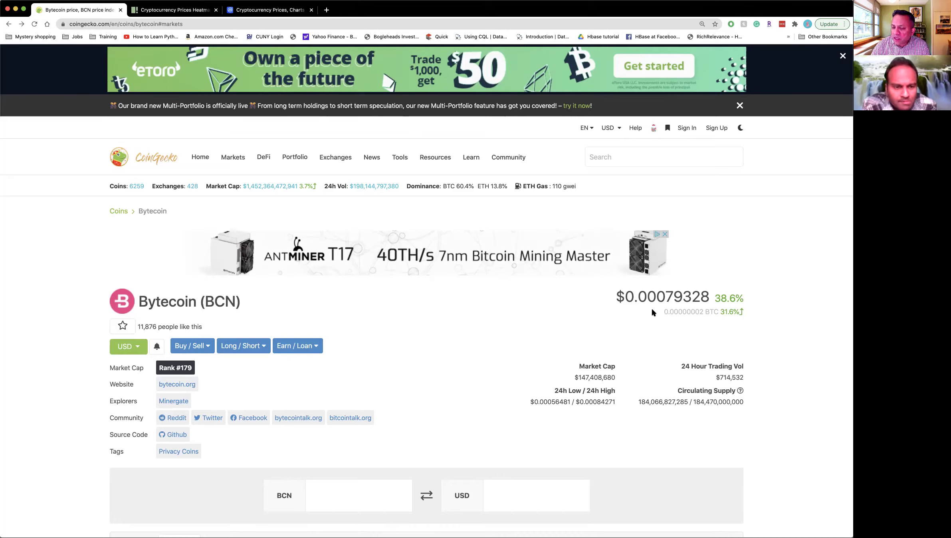
Highlight Bytecoin's $0.00079328 price, then go back to page two of the market-cap coin list
left_click_drag(617, 298, 707, 297)
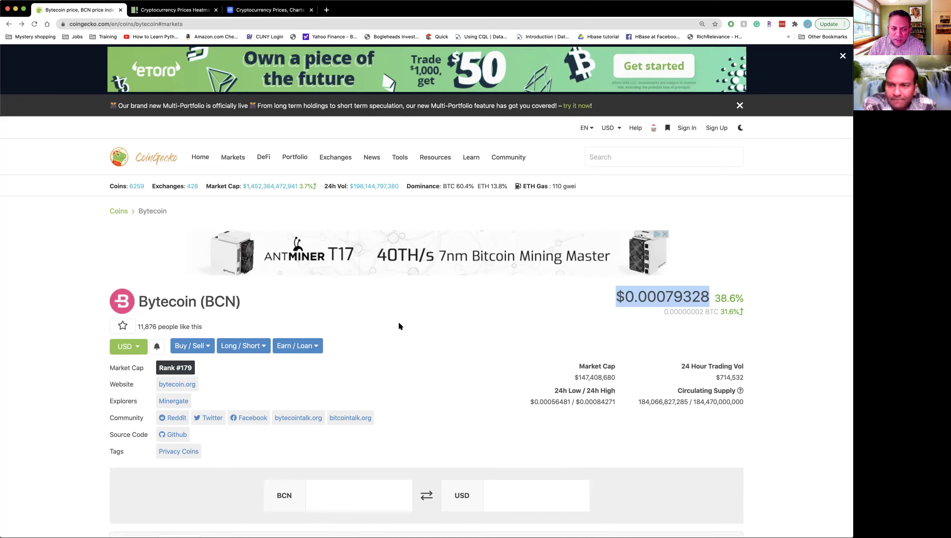
scroll(124, 141, "down", 10)
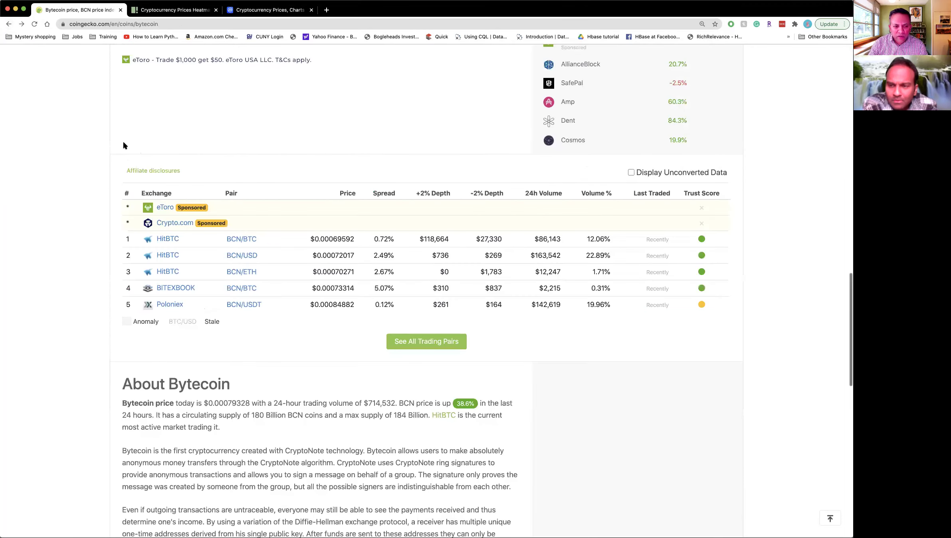
left_click(7, 23)
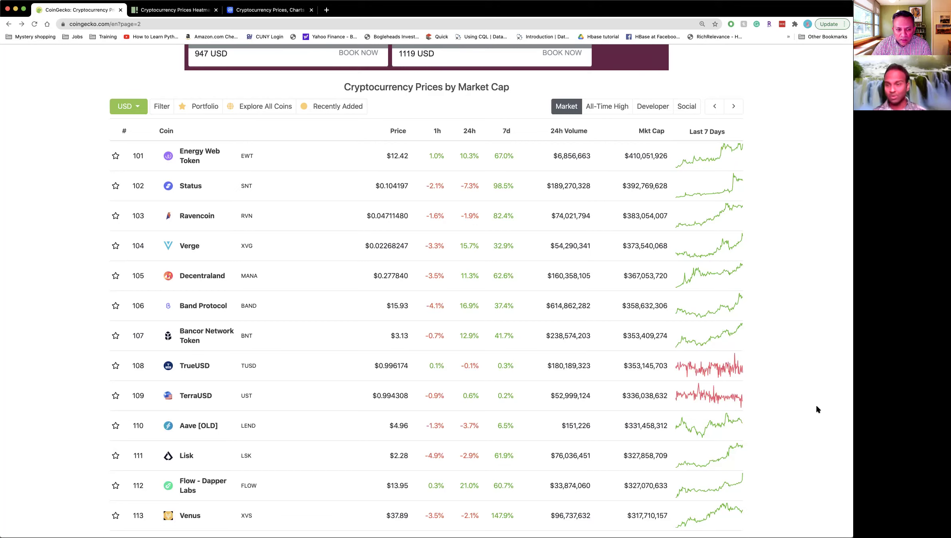
Open the Decentraland (MANA) coin page from the coin list
left_click(198, 277)
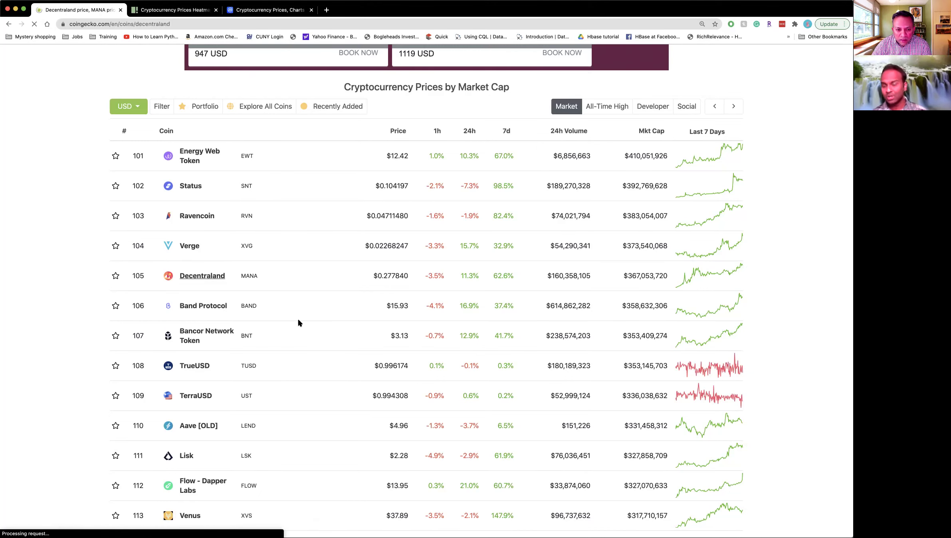
scroll(488, 382, "down", 5)
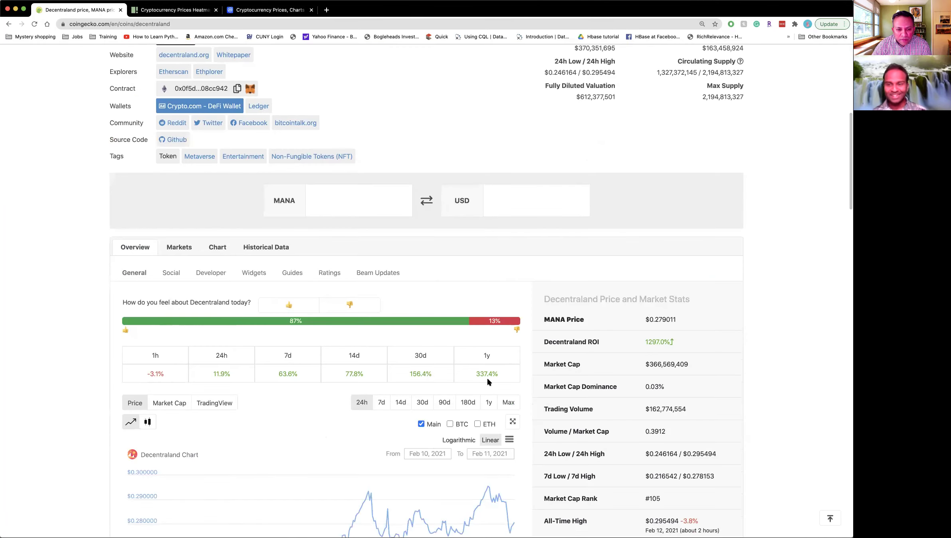
scroll(487, 382, "down", 2)
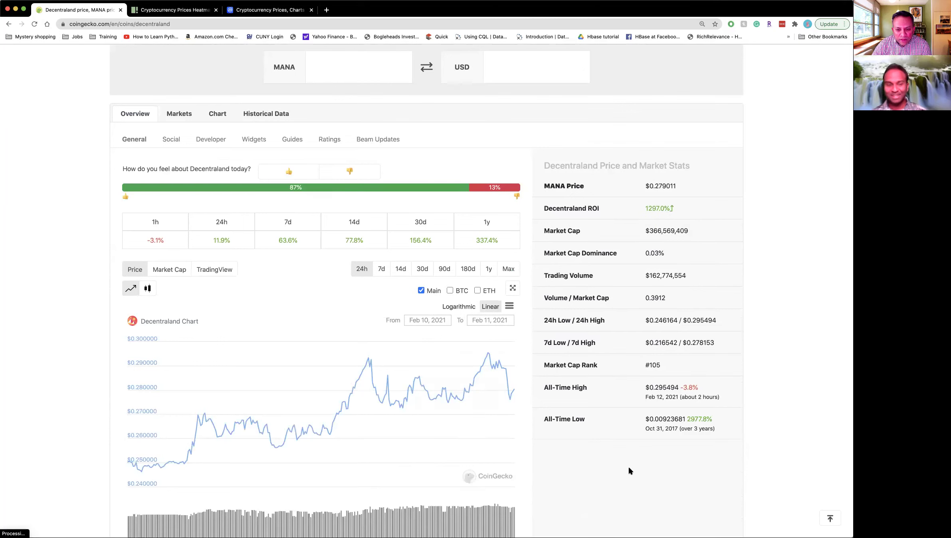